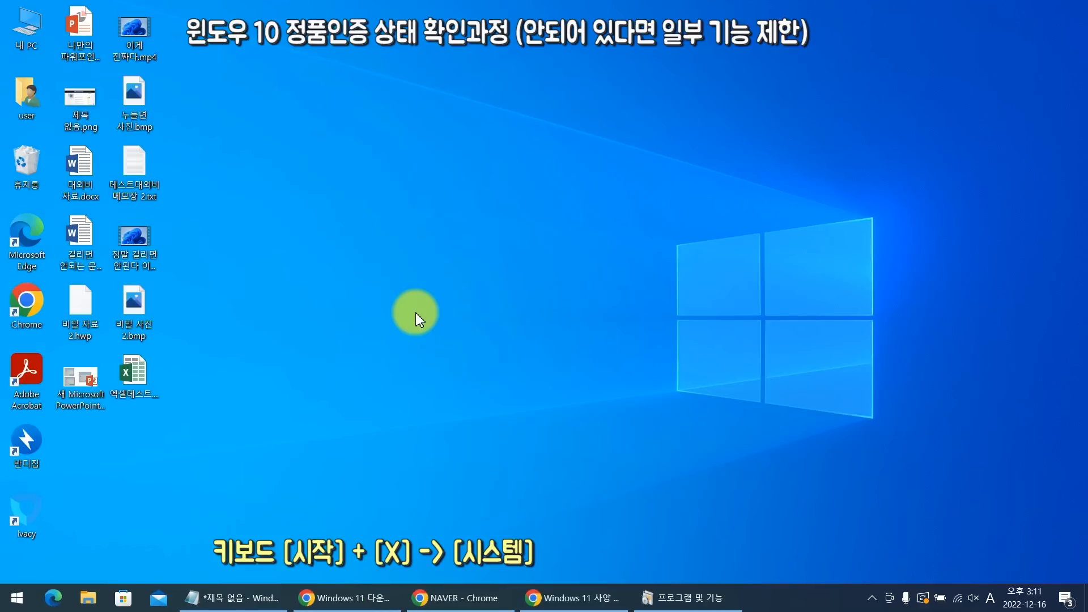
# - Open the system information in Windows Settings and follow its product key change or version upgrade link to the activation page
pyautogui.press('super+x')
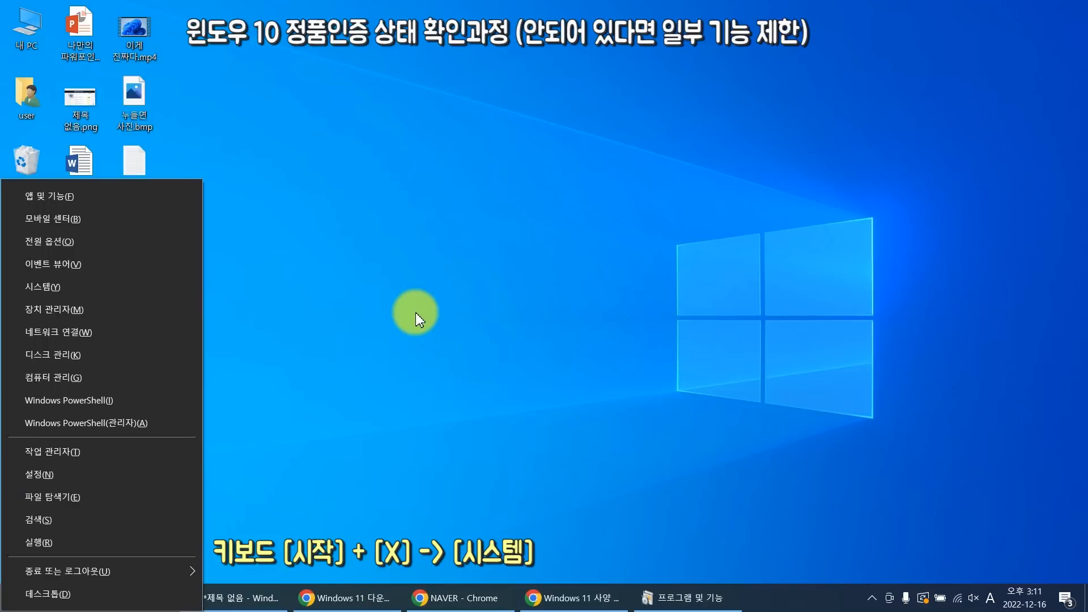
pyautogui.click(120, 290)
pyautogui.scroll(-3, 401, 363)
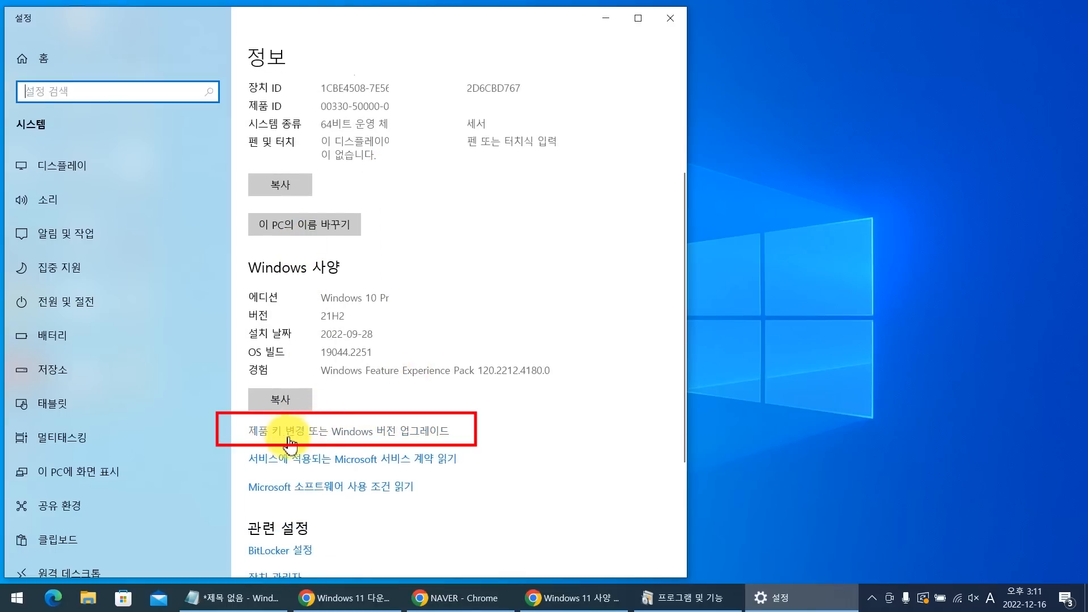
pyautogui.click(345, 438)
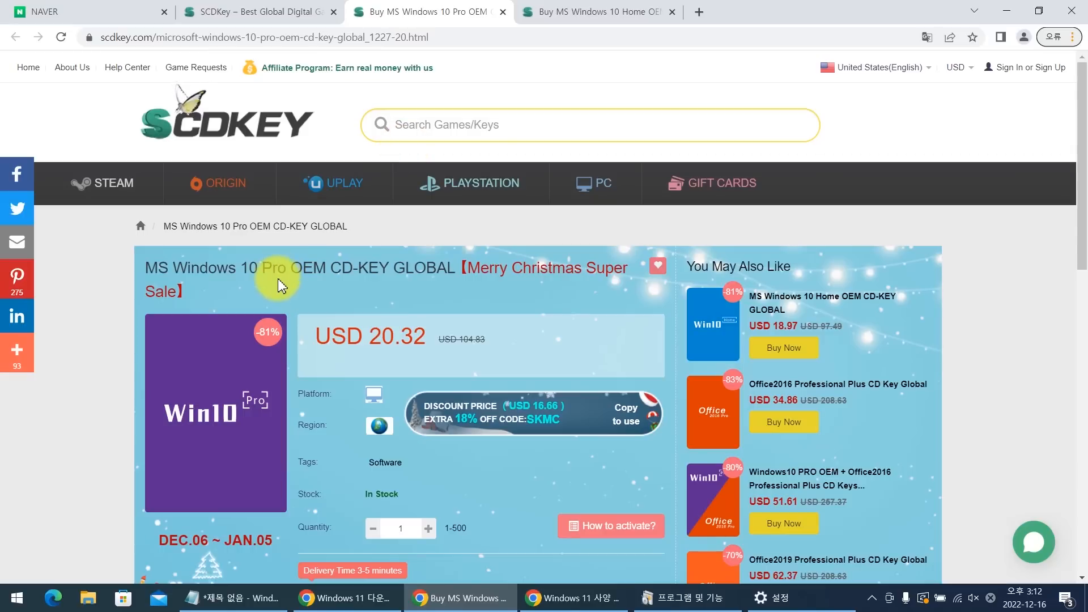
# - View the MS Windows 10 Home OEM CD-KEY GLOBAL product page on SCDKey
pyautogui.click(544, 11)
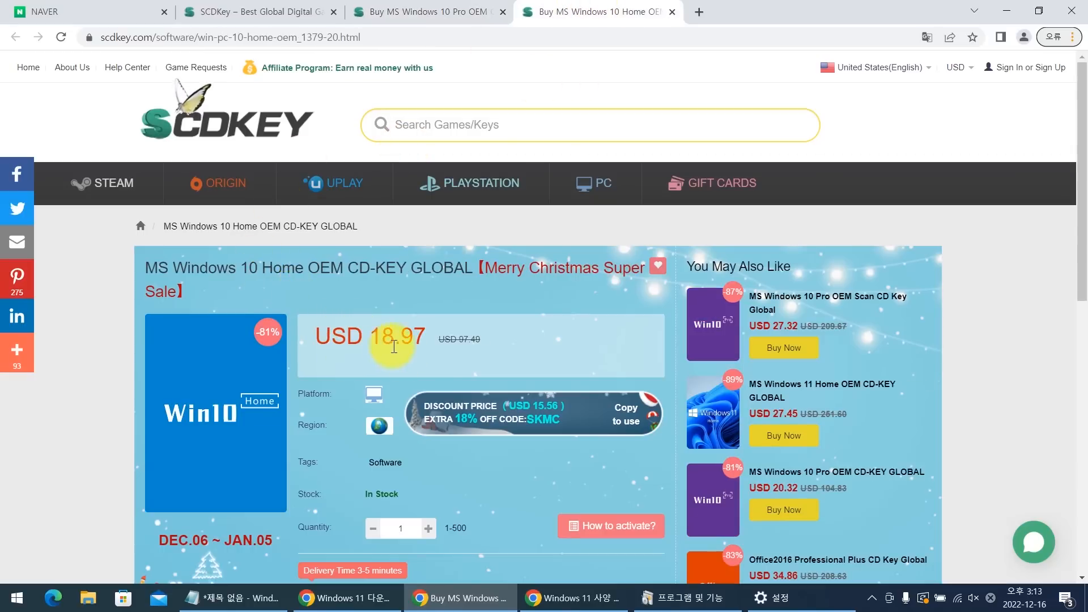
pyautogui.hotkey('alt', 'Tab')
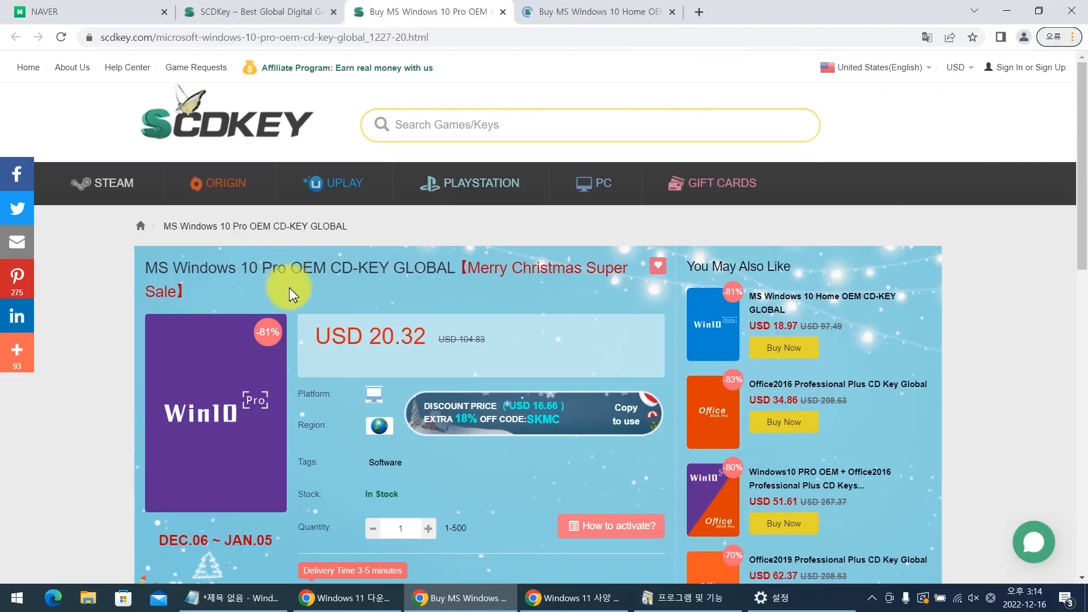
# - Start buying one MS Windows 10 Pro OEM CD-KEY GLOBAL on SCDKey and proceed to the order confirmation
pyautogui.scroll(-3, 340, 313)
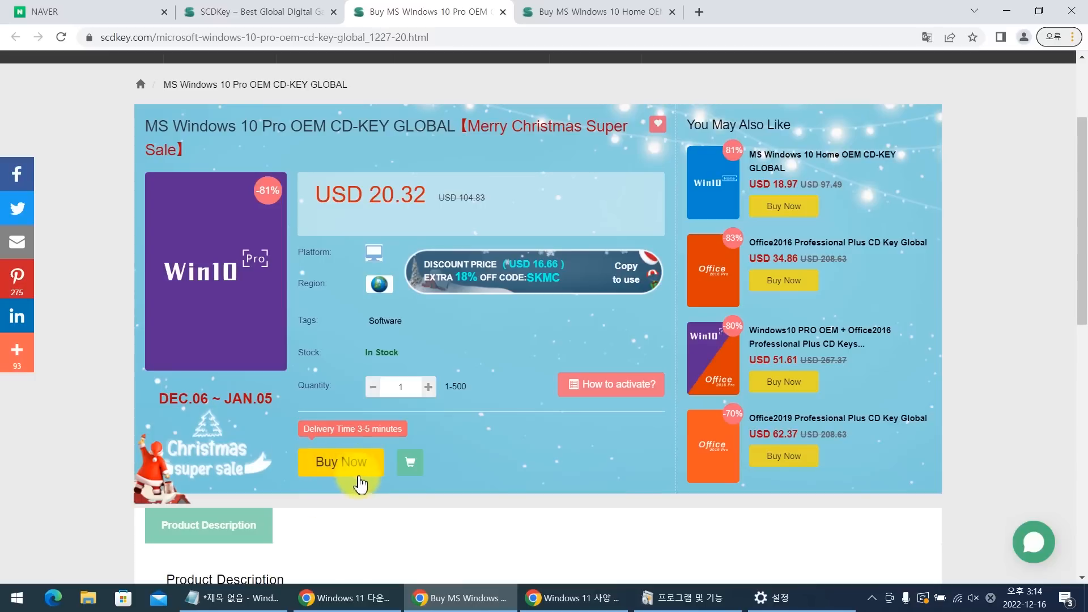
pyautogui.click(351, 469)
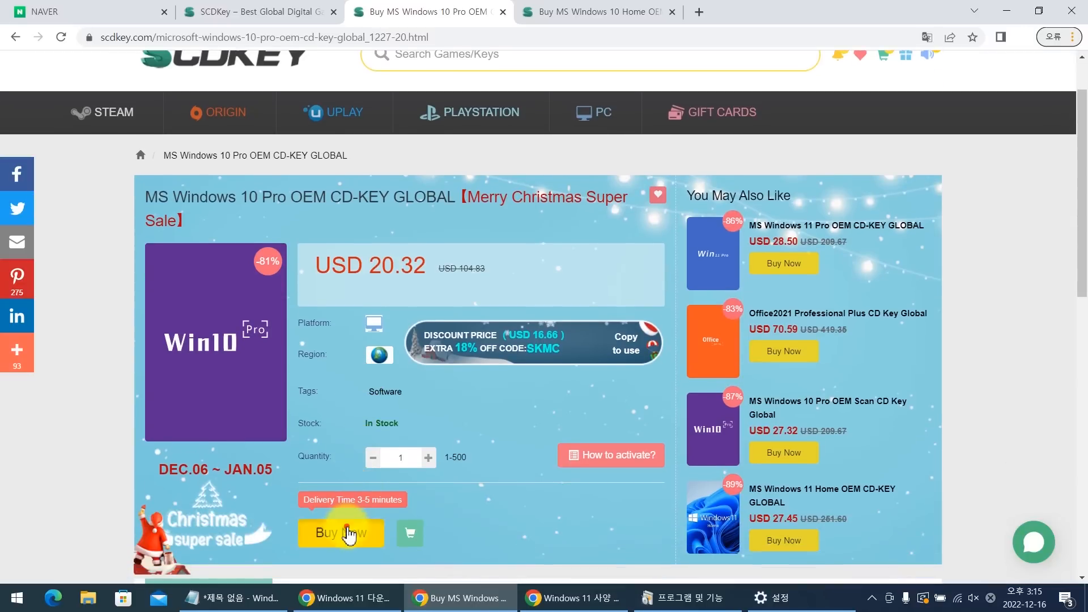
pyautogui.click(352, 538)
# - Apply the promotion code MS25 to the Windows 10 Pro key order
pyautogui.click(328, 528)
pyautogui.write('MS25')
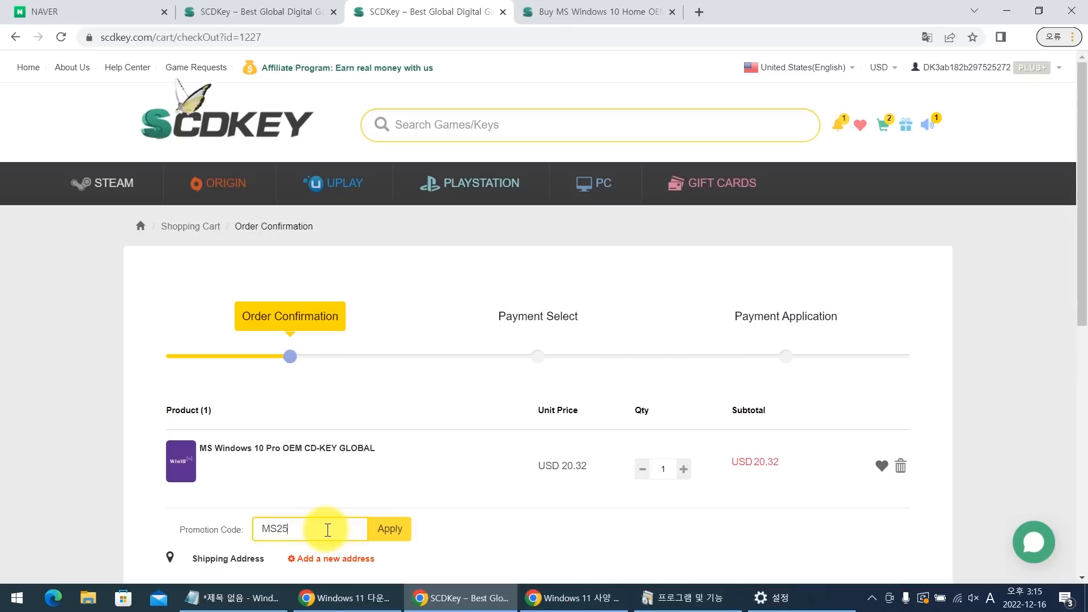
pyautogui.click(387, 530)
# - Submit the discounted order for the Windows 10 Pro key and proceed to the payment selection
pyautogui.scroll(-2, 772, 479)
pyautogui.scroll(-2, 771, 478)
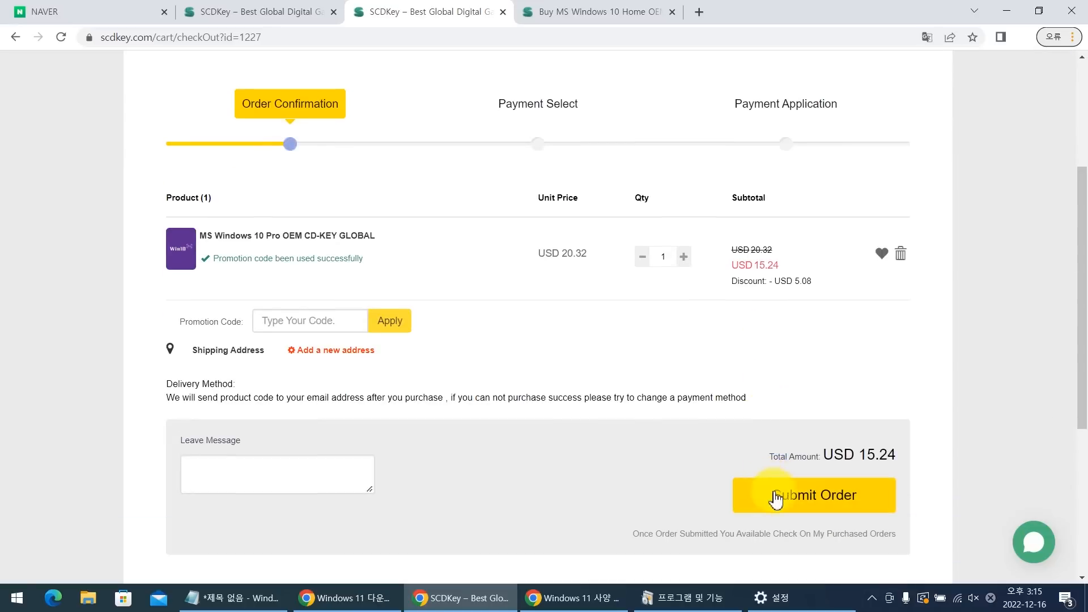
pyautogui.click(786, 501)
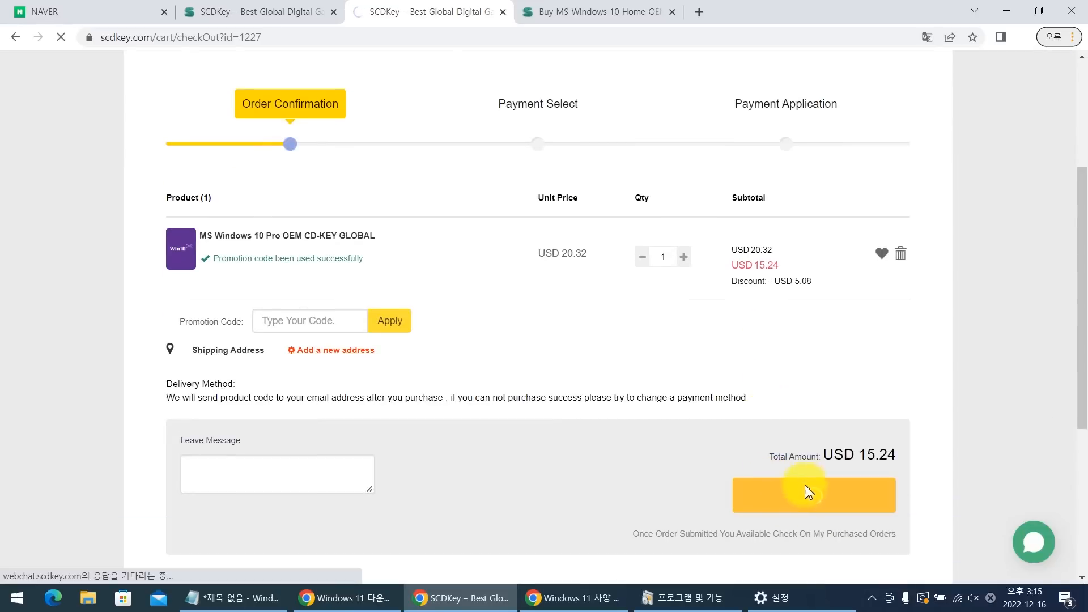
pyautogui.scroll(-3, 539, 255)
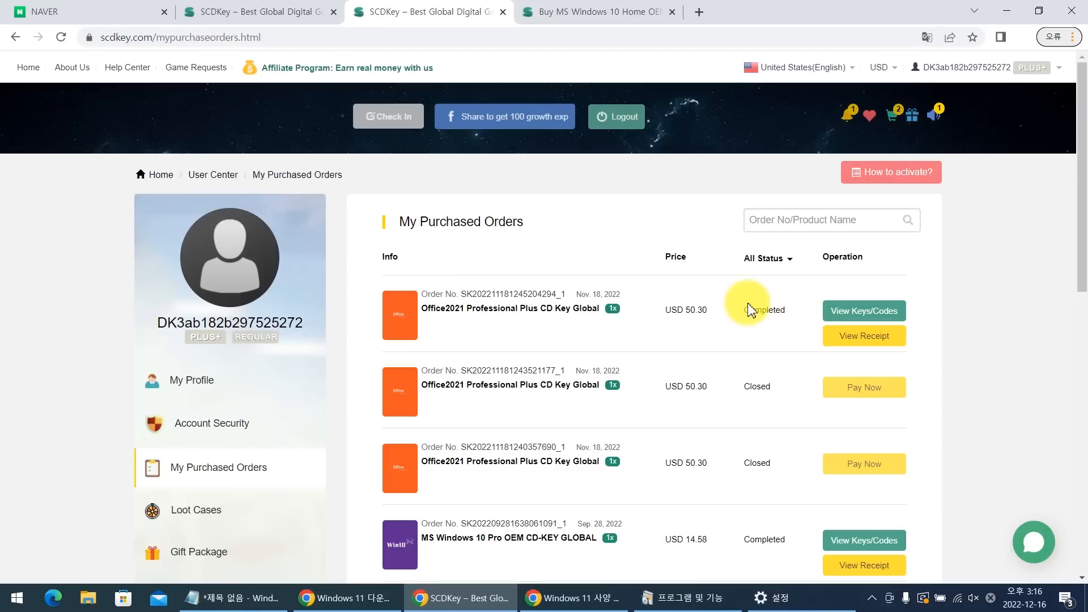
# - Show the key of the topmost completed order under My Purchased Orders and copy it
pyautogui.click(891, 319)
pyautogui.moveTo(547, 422); pyautogui.dragTo(702, 423)
pyautogui.click(680, 449)
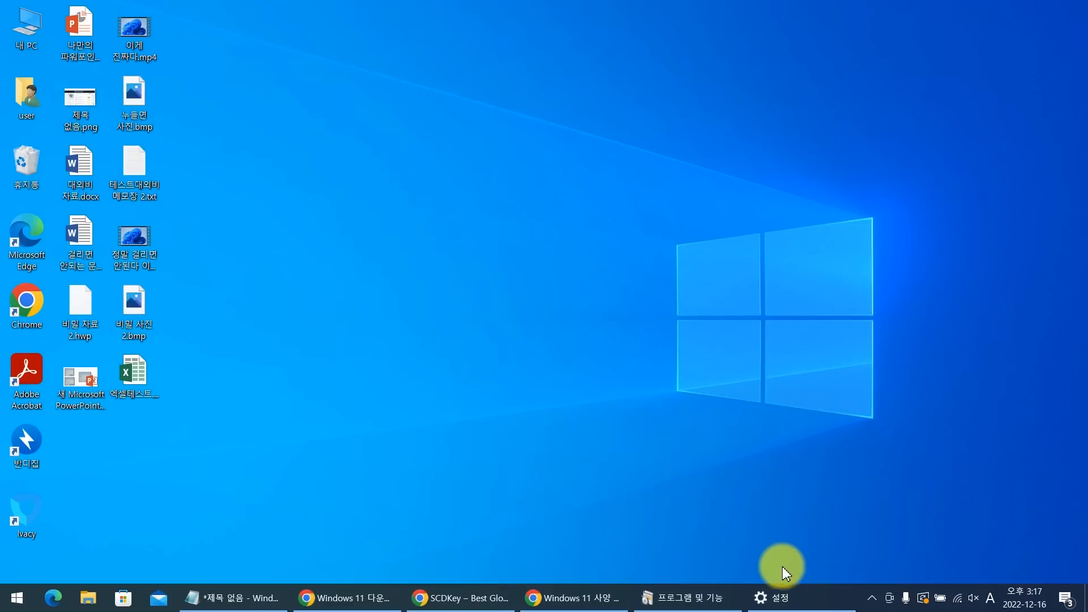
# - Switch to Windows Settings, start changing the product key on the activation page, and paste the copied product key
pyautogui.click(781, 597)
pyautogui.click(305, 305)
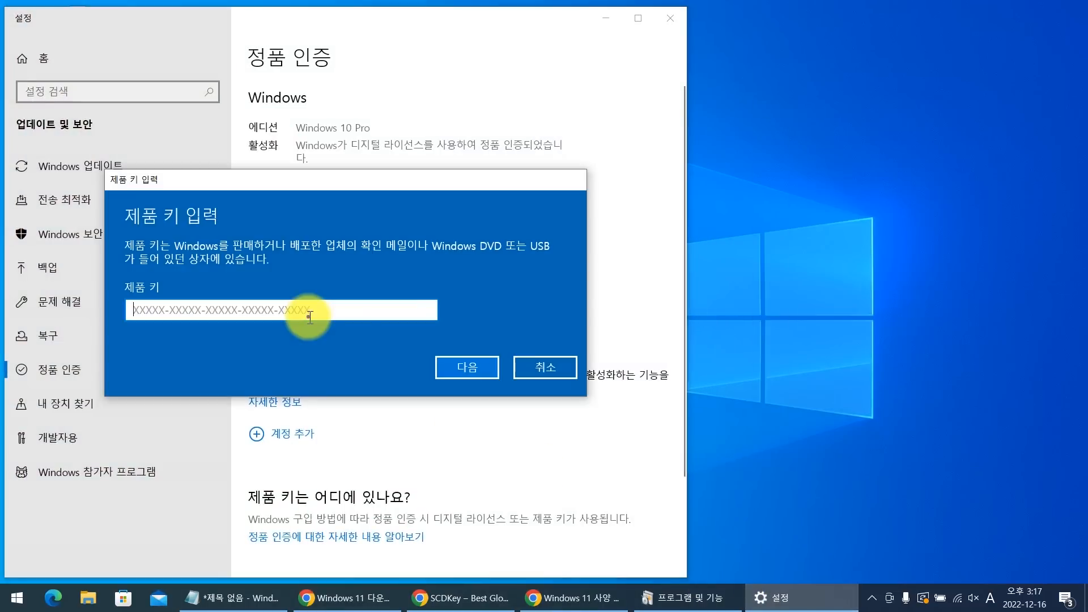
pyautogui.rightClick(310, 313)
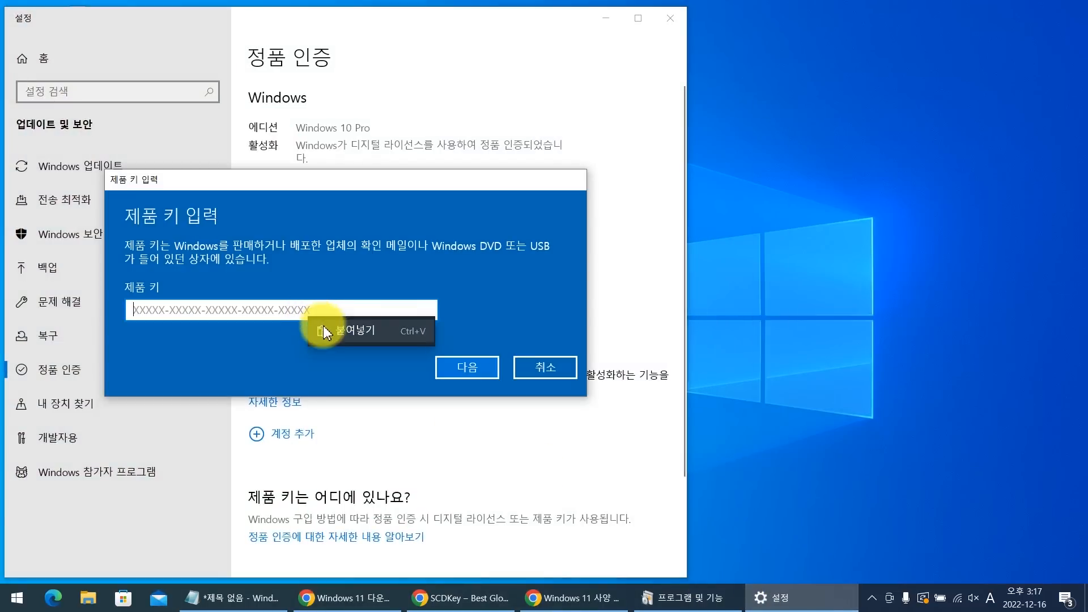
pyautogui.click(325, 331)
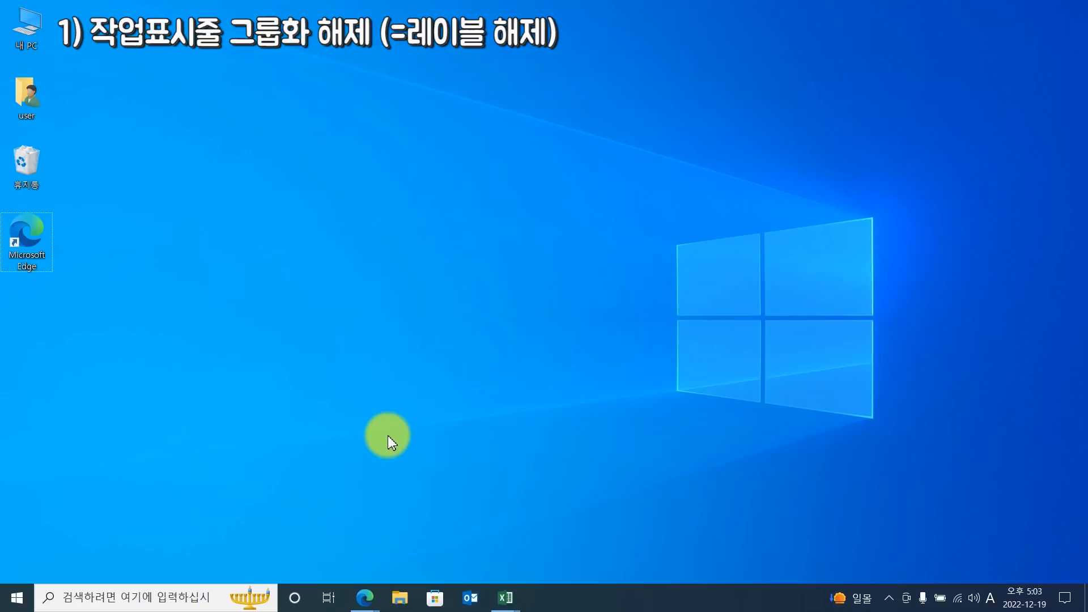
# - Preview the grouped Edge and Excel windows on the taskbar, opening the workbook 통합 문서4 and minimizing it again
pyautogui.moveTo(366, 604)
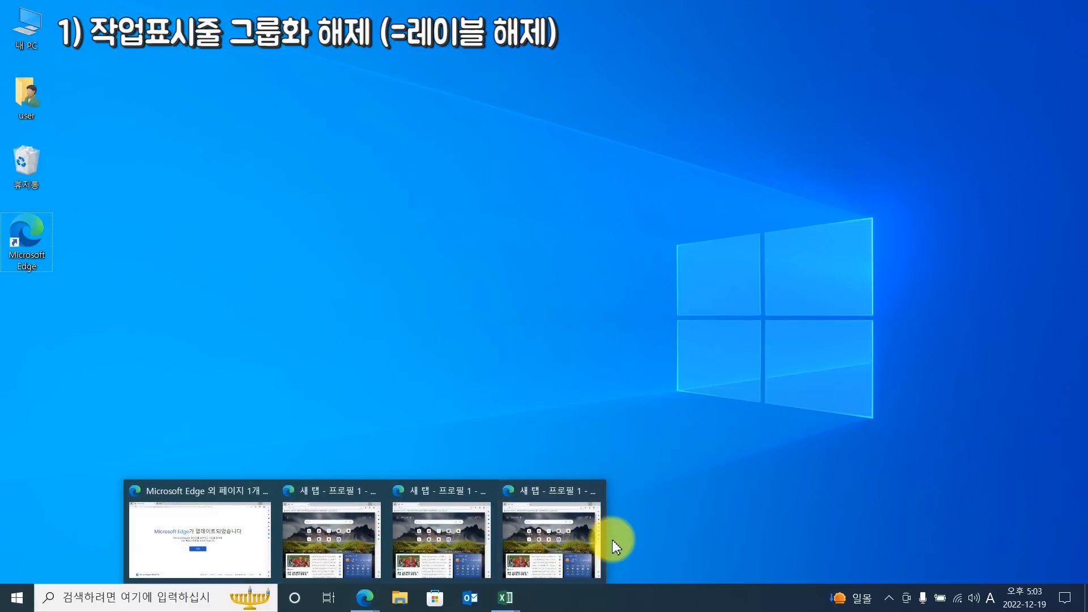
pyautogui.moveTo(505, 598)
pyautogui.click(746, 540)
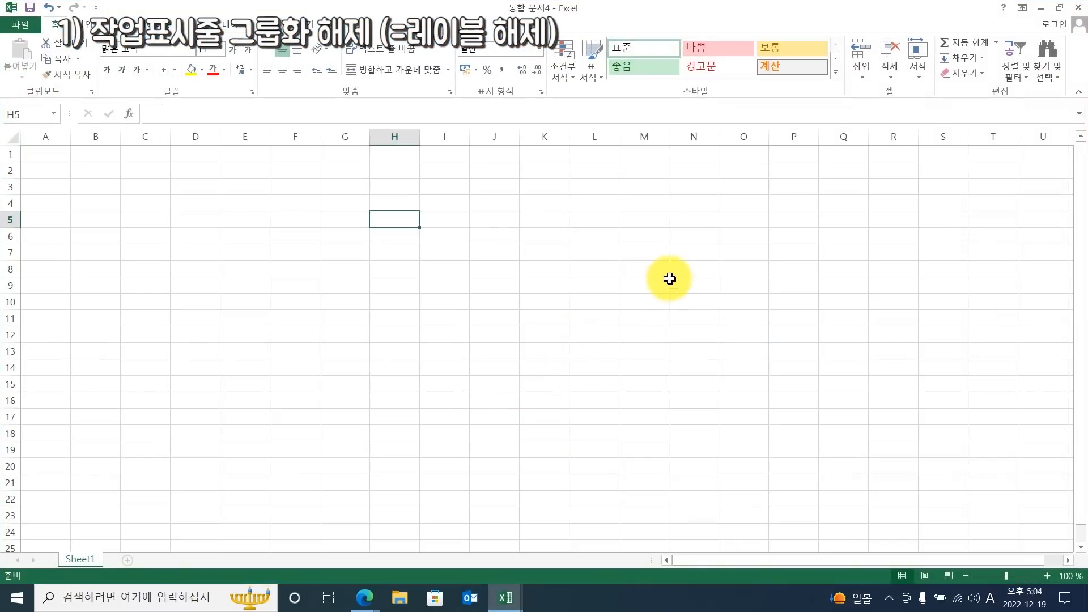
pyautogui.click(505, 598)
pyautogui.moveTo(364, 593)
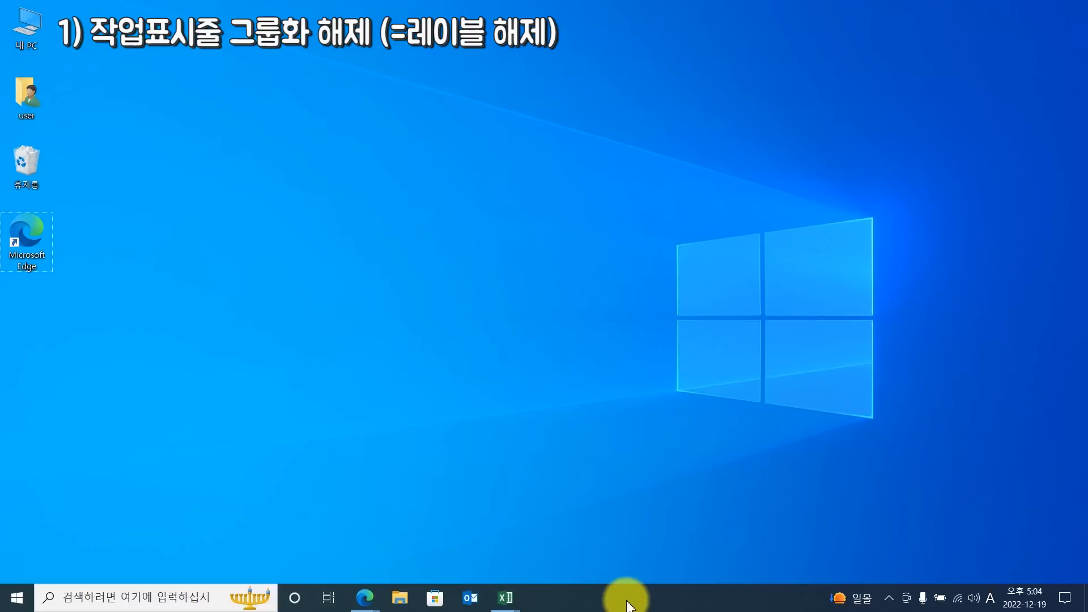
# - Set the combining of taskbar buttons to 안 함 in the taskbar settings so that windows are shown separately with labels
pyautogui.rightClick(605, 597)
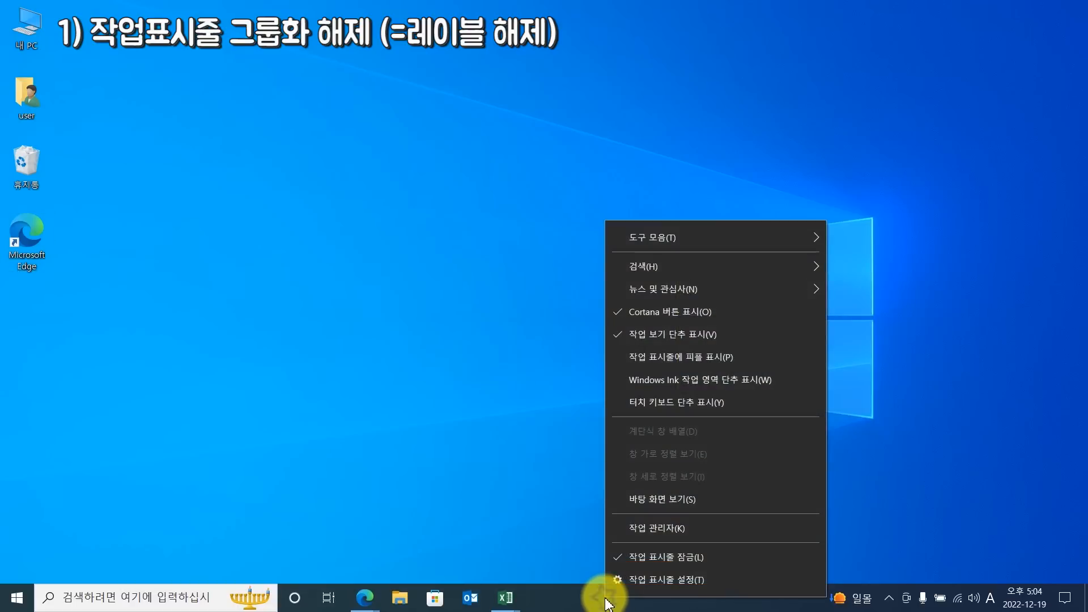
pyautogui.click(677, 580)
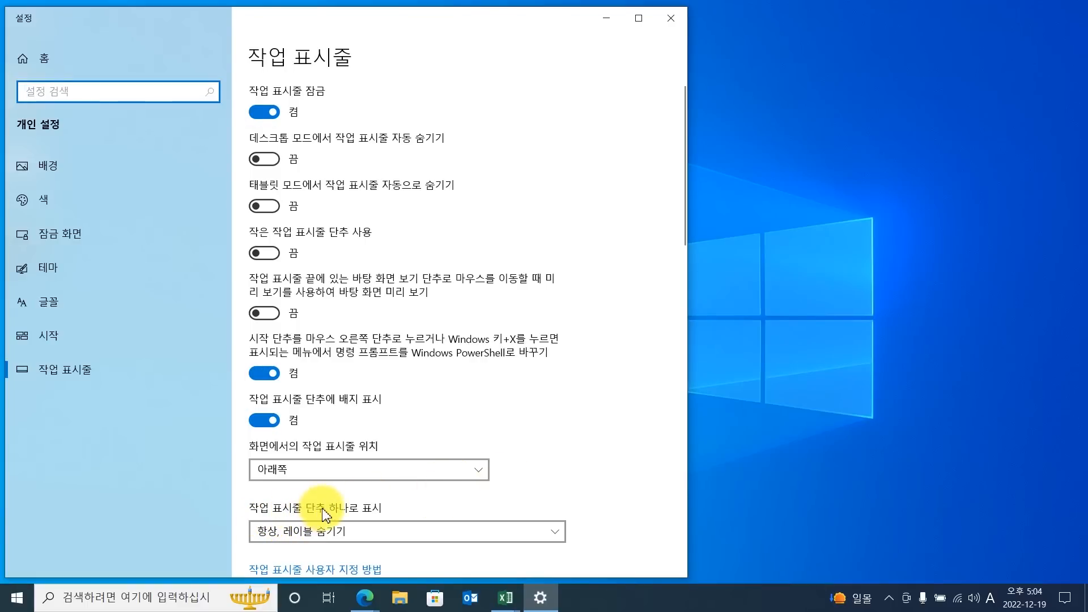
pyautogui.click(304, 529)
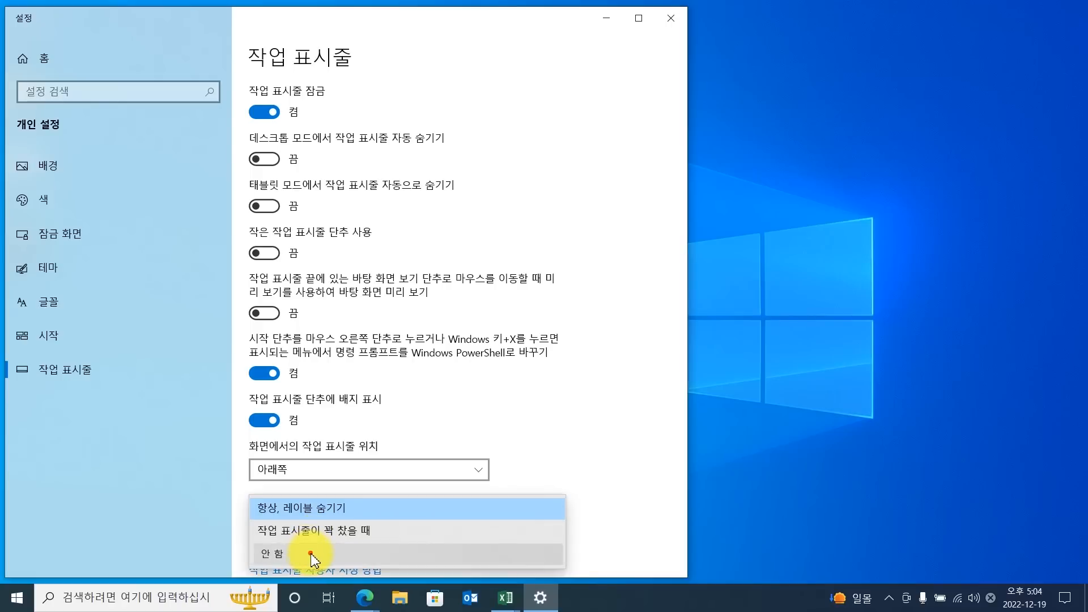
pyautogui.click(313, 557)
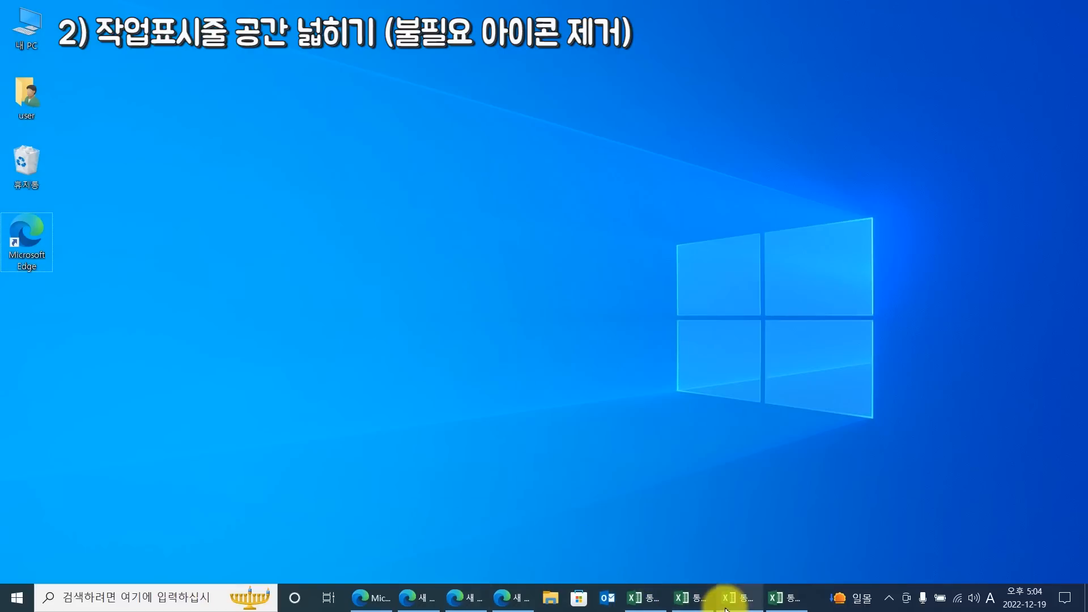
pyautogui.click(529, 515)
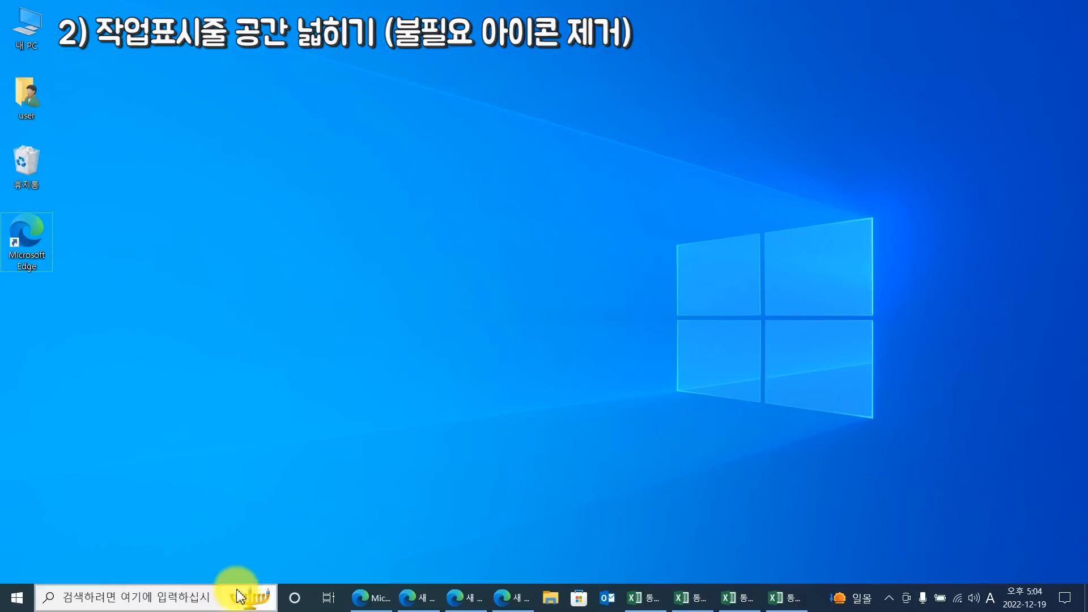
# - Search Windows for "wa" from the taskbar search box and dismiss the results
pyautogui.click(142, 595)
pyautogui.write('wa')
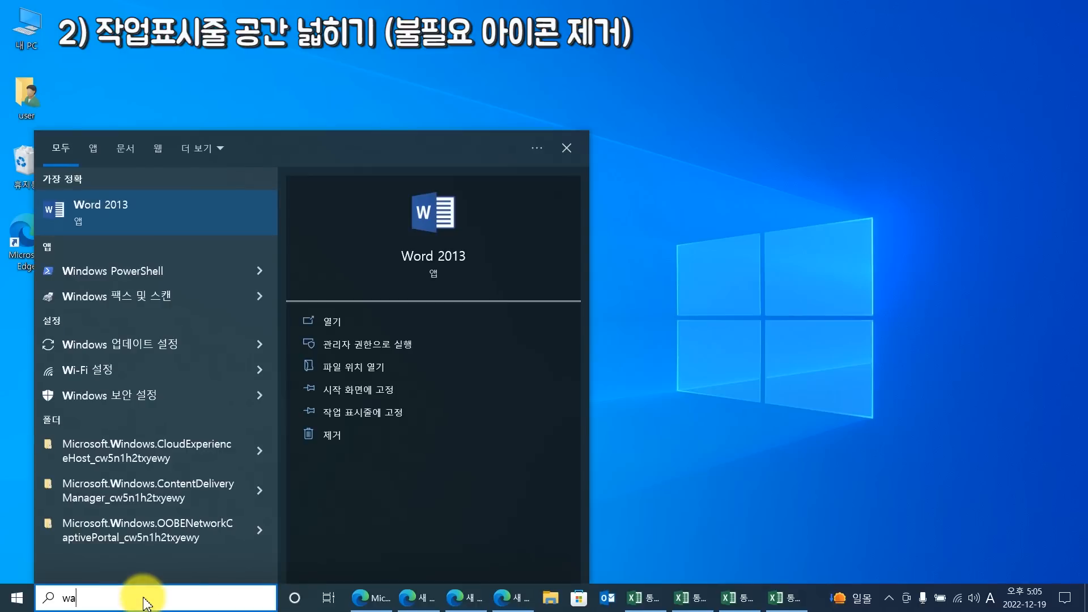
pyautogui.write('ord')
pyautogui.press('Escape')
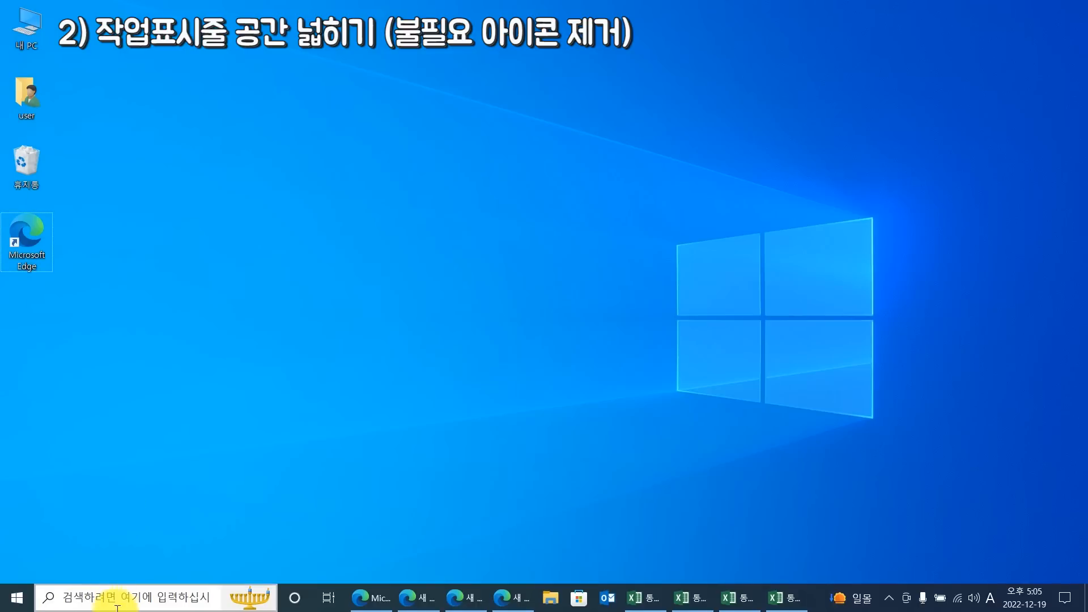
# - Search for "asdasd" directly from the opened Start menu and dismiss the results
pyautogui.click(14, 600)
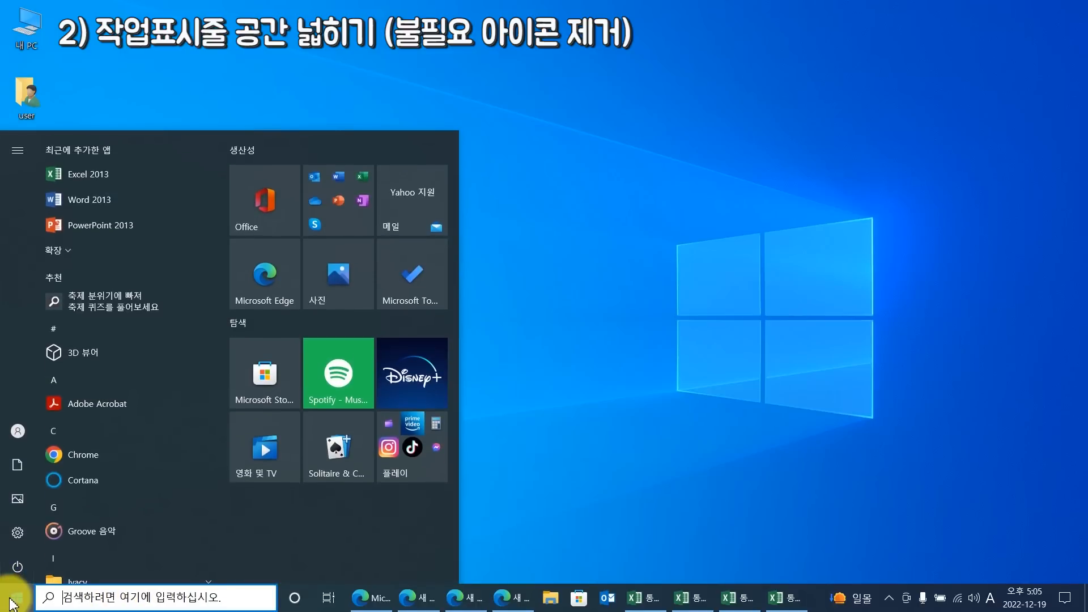
pyautogui.write('asdasd')
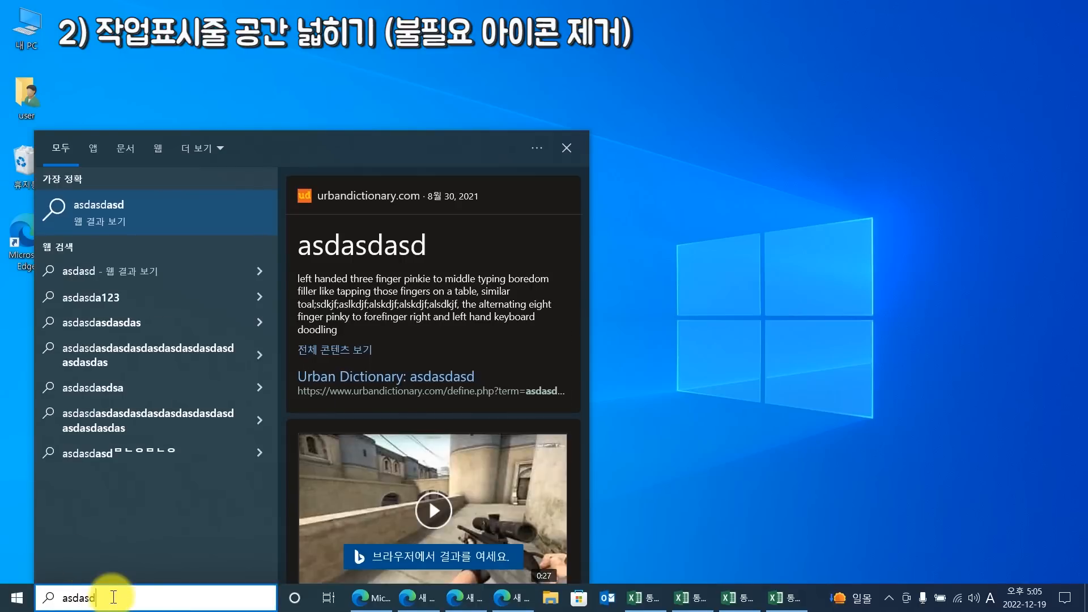
pyautogui.press('Escape')
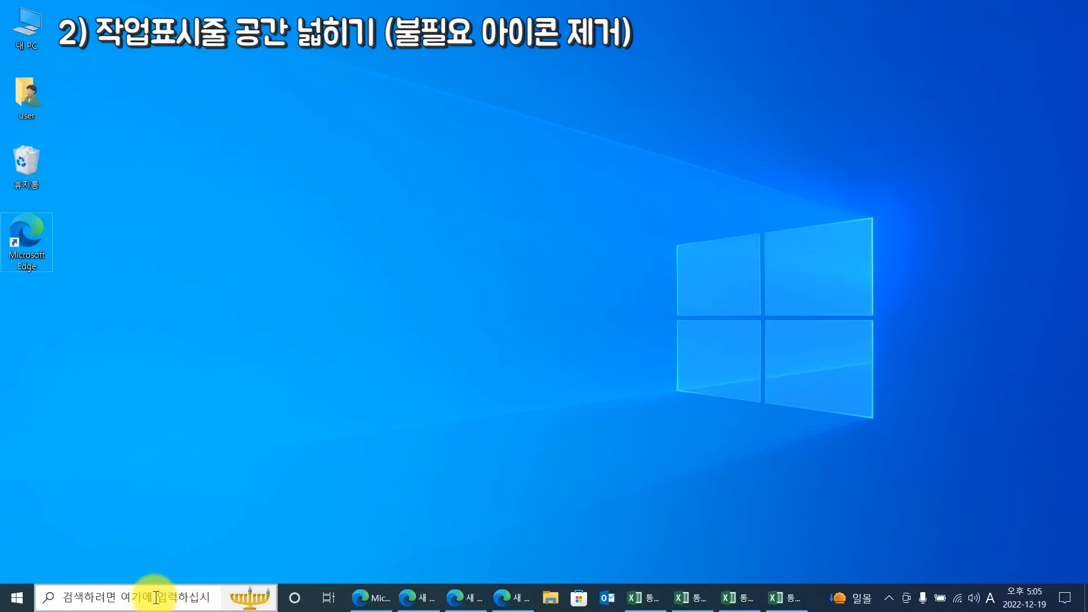
# - Reduce the taskbar search box to an icon with the option 검색 아이콘 표시
pyautogui.rightClick(138, 596)
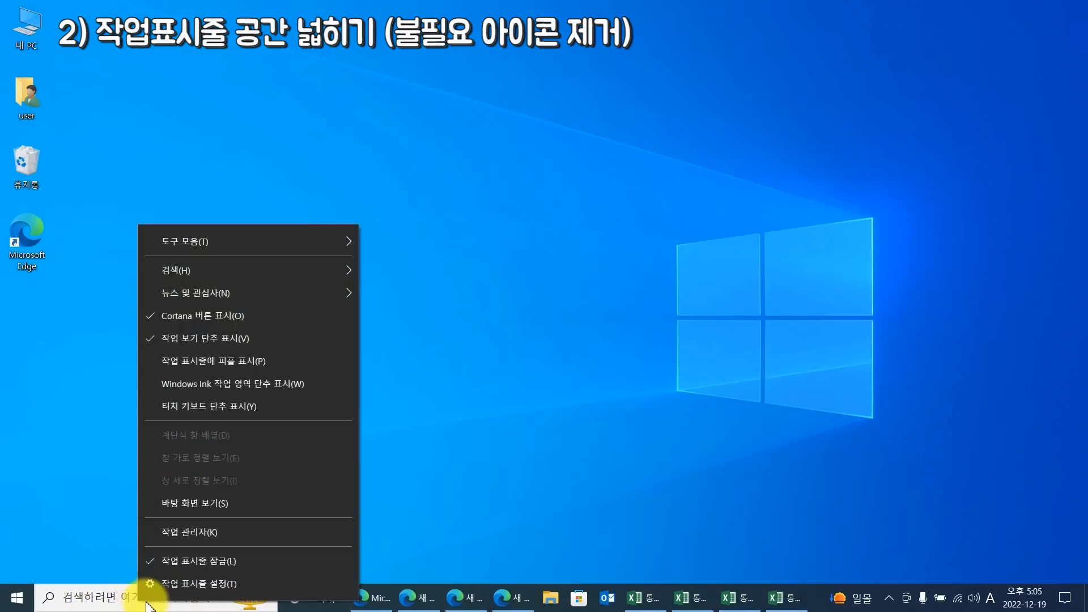
pyautogui.moveTo(289, 275)
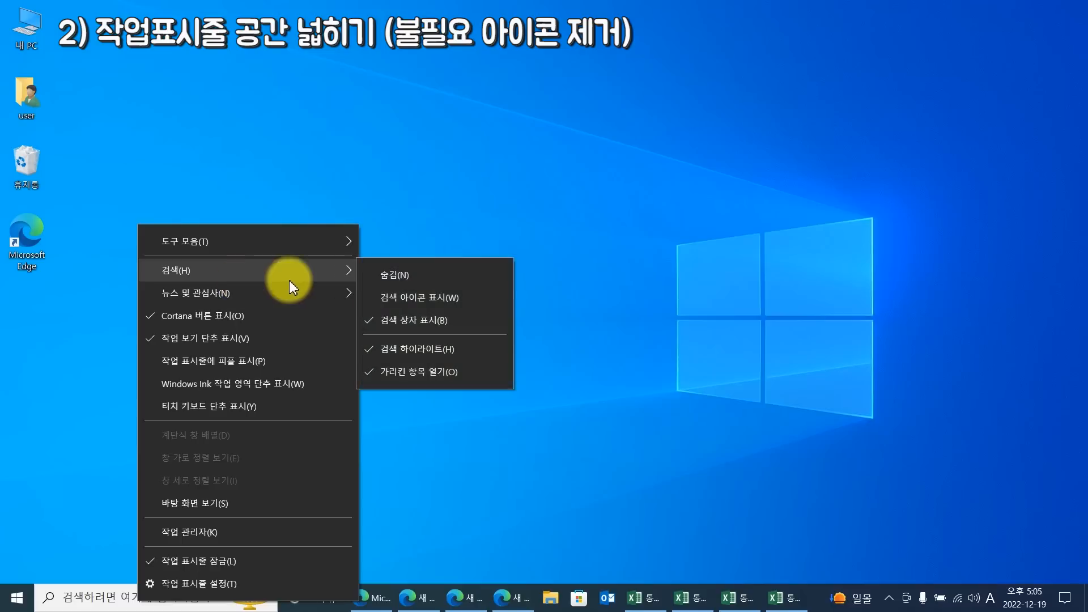
pyautogui.click(410, 275)
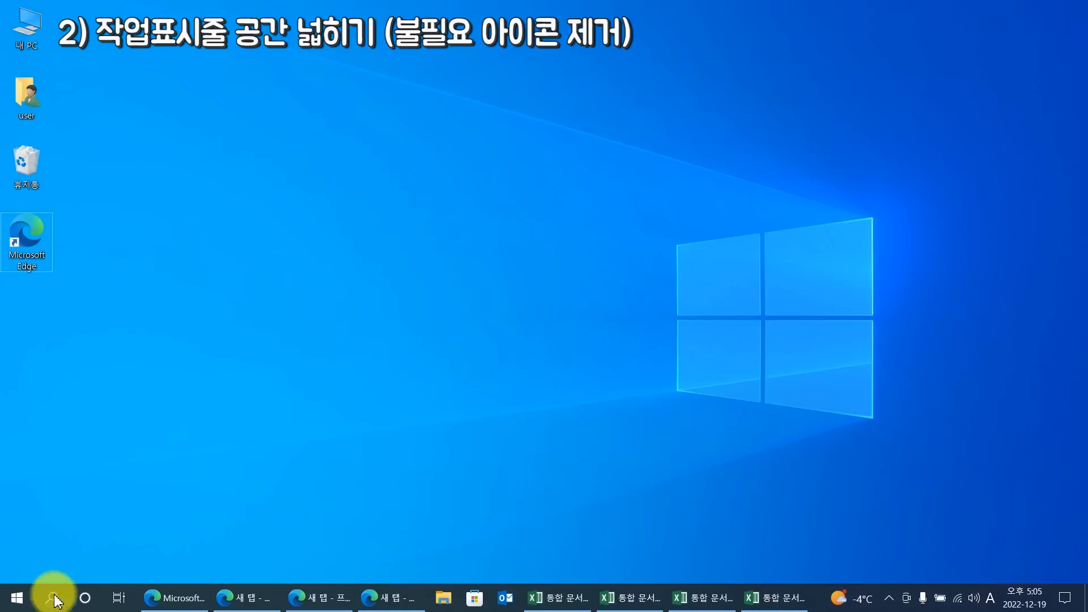
# - Hide search from the taskbar completely with the option 숨김
pyautogui.rightClick(54, 606)
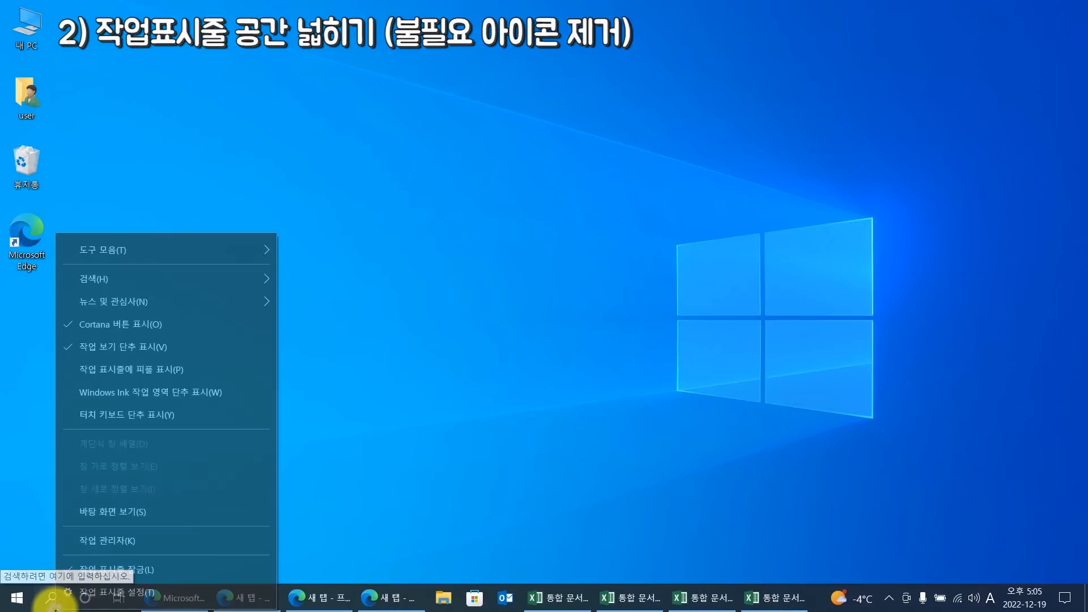
pyautogui.moveTo(232, 276)
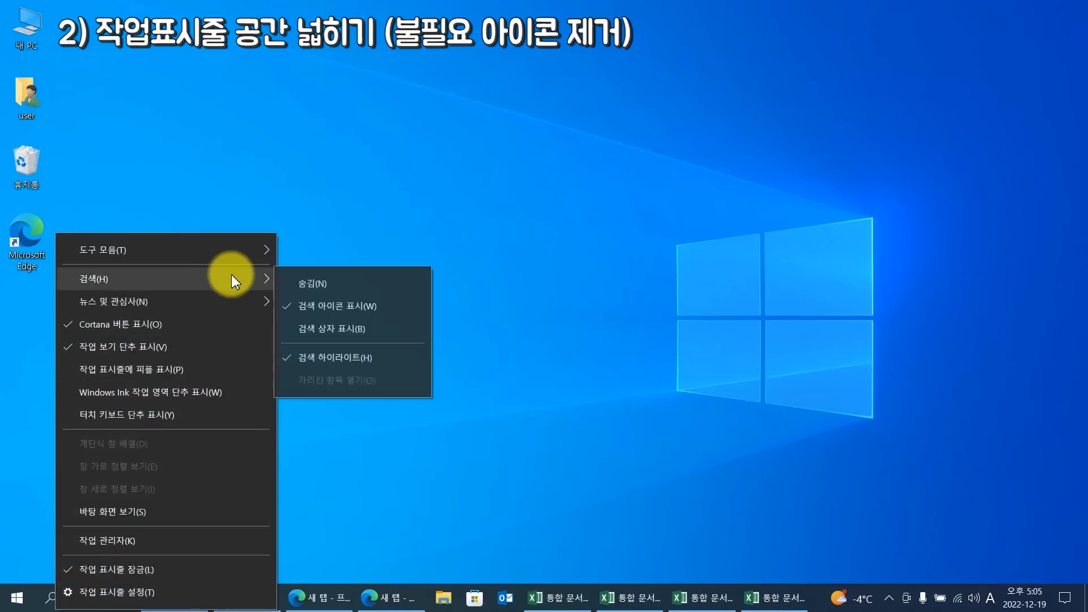
pyautogui.click(356, 287)
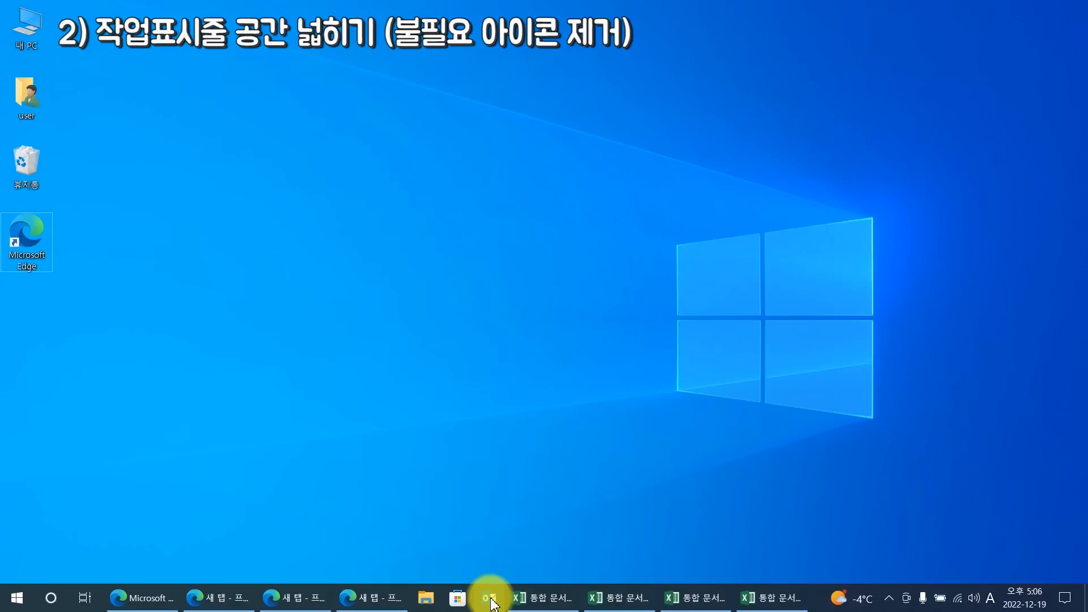
# - Unpin Outlook 2013 from the taskbar with the option 작업 표시줄에서 제거
pyautogui.rightClick(491, 602)
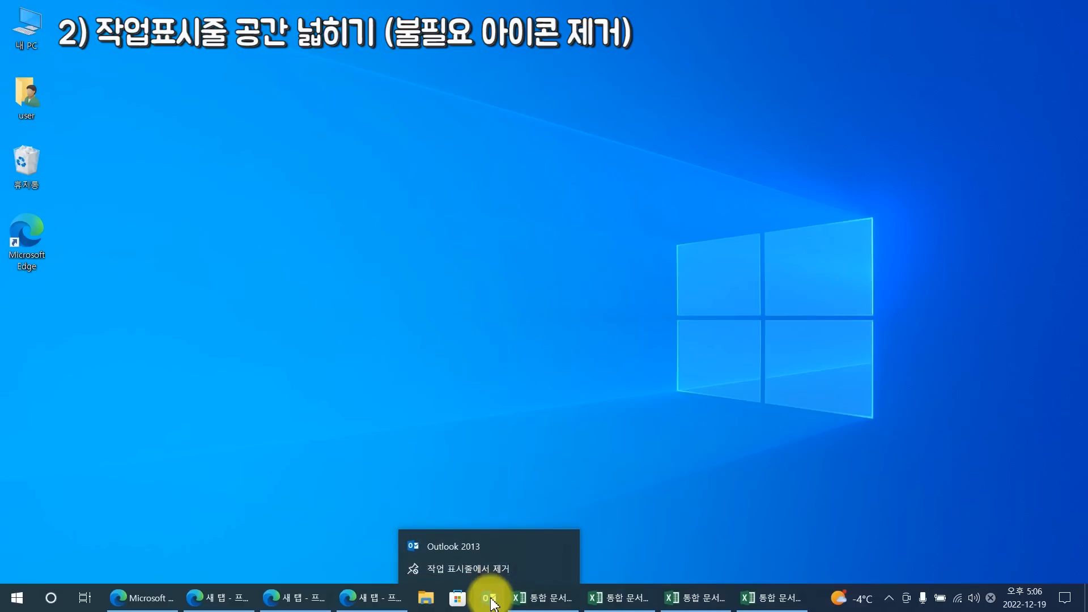
pyautogui.click(485, 570)
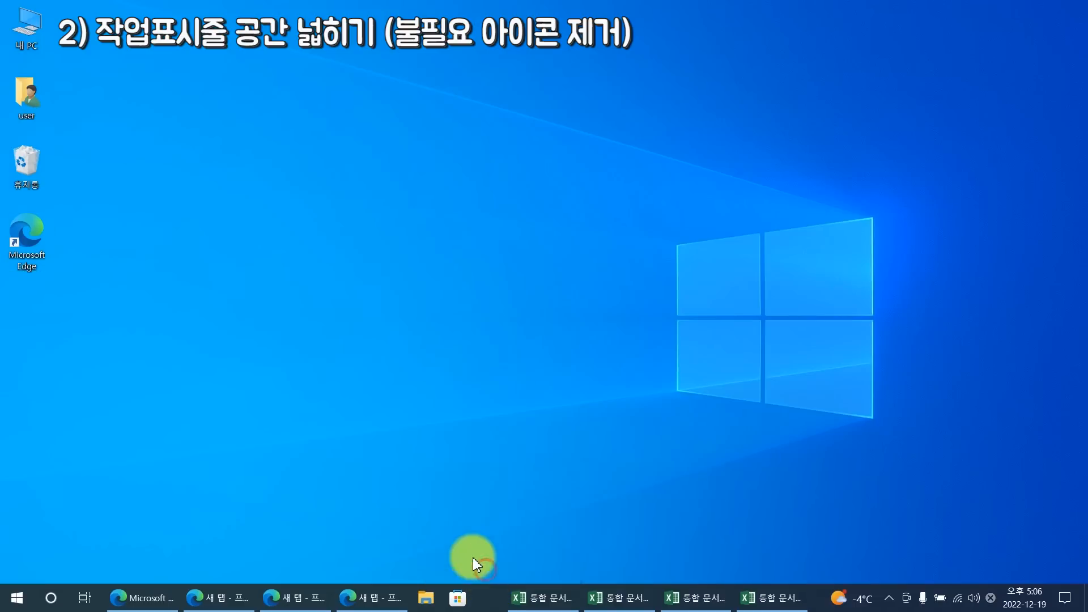
pyautogui.click(352, 521)
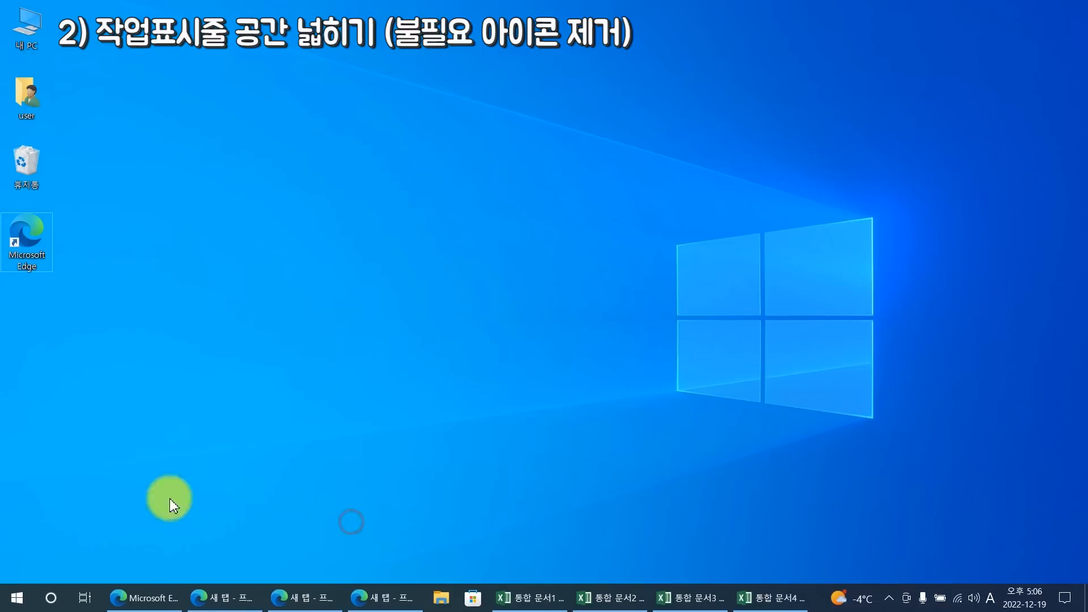
# - Search Windows from the Start menu for "out" and choose Outlook 2013 from the results
pyautogui.click(17, 601)
pyautogui.write('out')
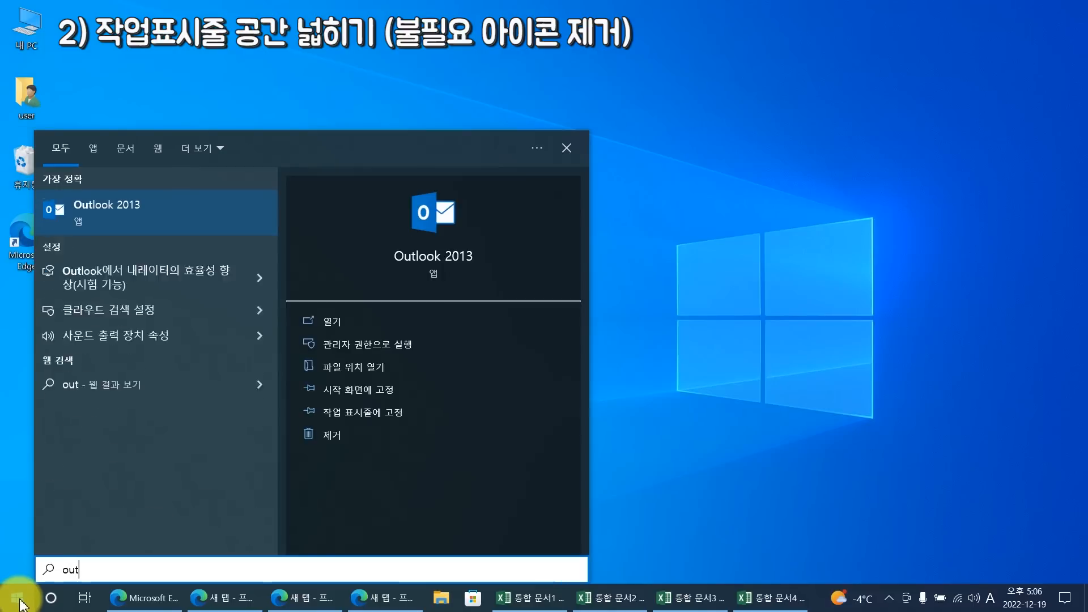
pyautogui.click(155, 210)
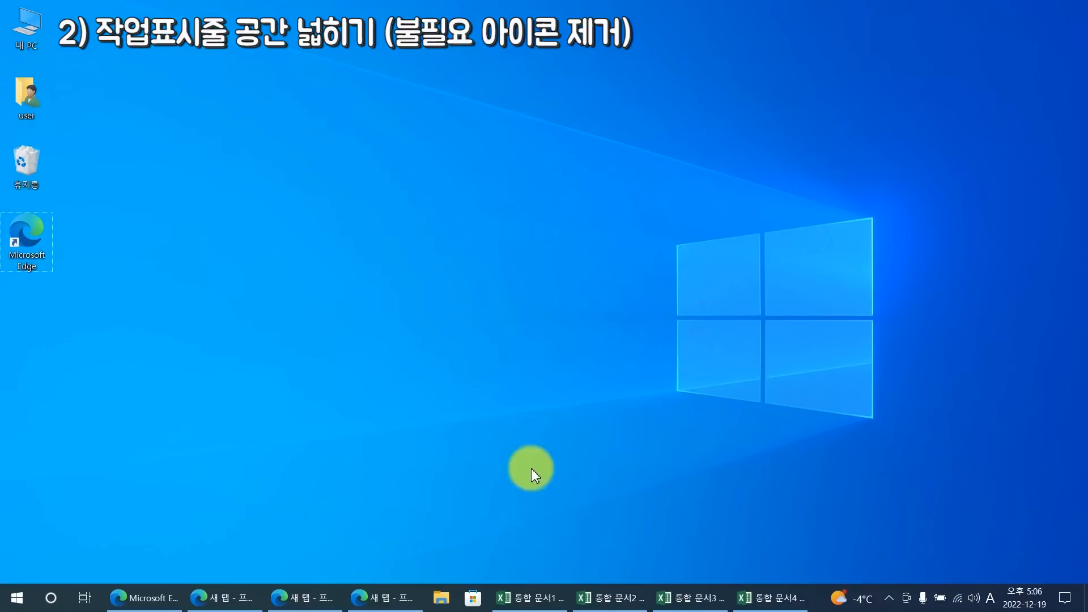
# - Open Microsoft Store briefly, close it, and unpin it from the taskbar
pyautogui.click(475, 601)
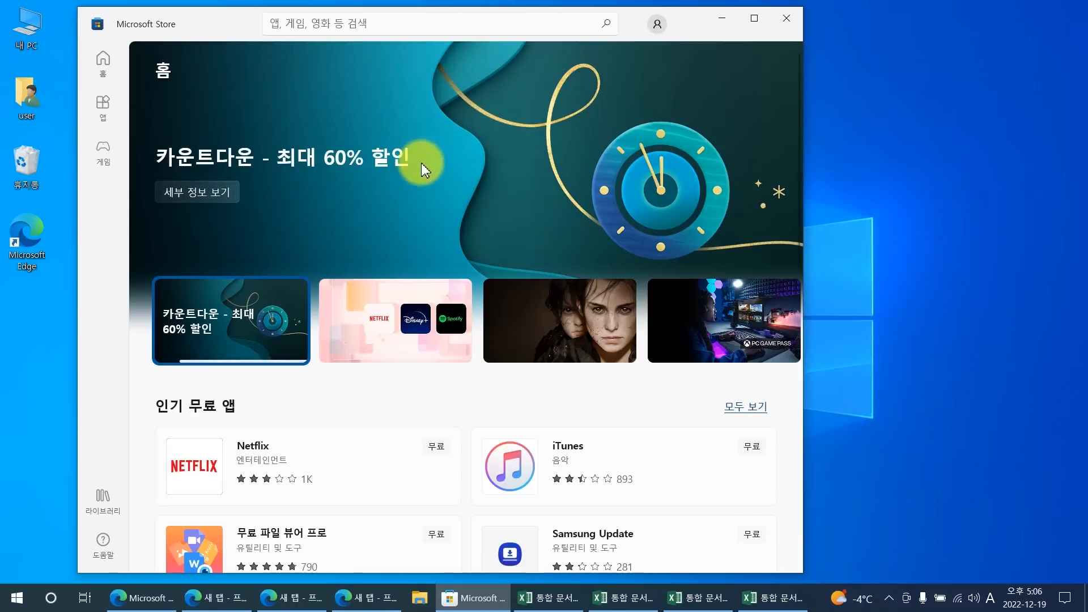
pyautogui.click(798, 16)
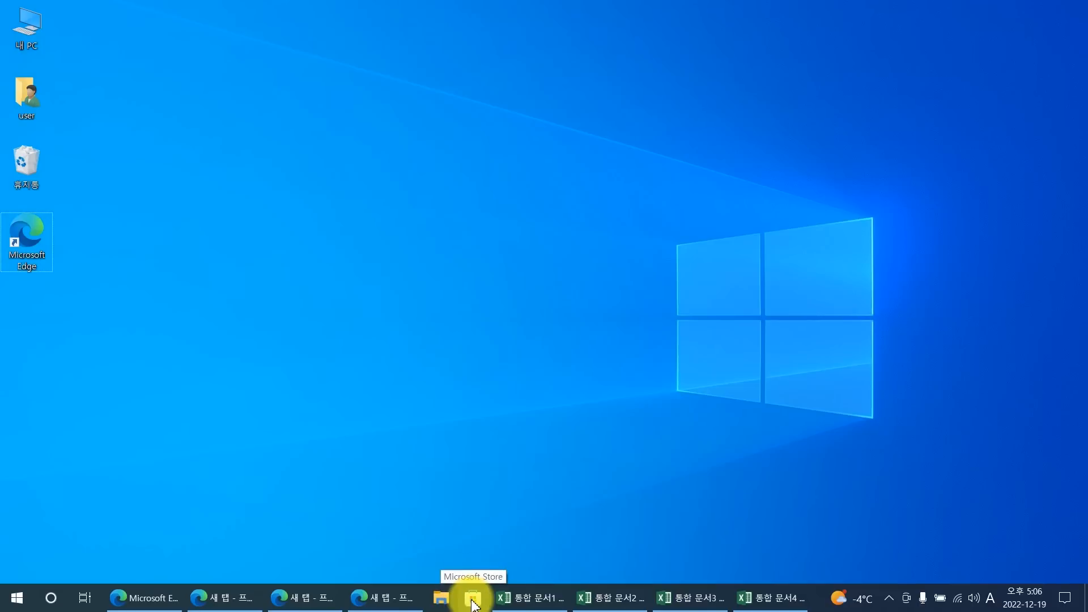
pyautogui.rightClick(472, 601)
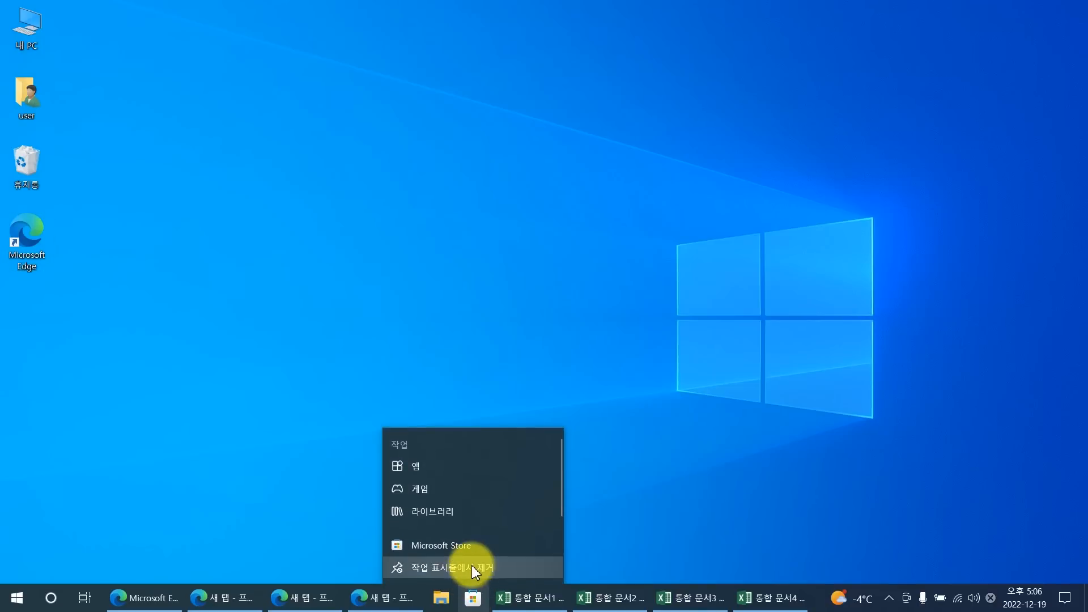
pyautogui.click(472, 568)
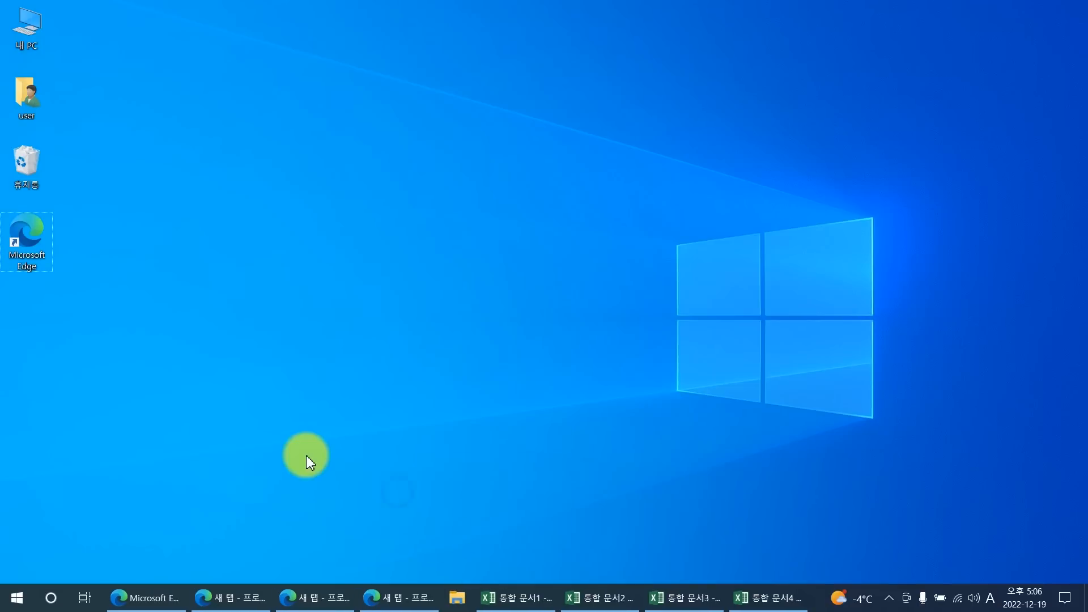
# - Search Windows for "store" from the Start menu
pyautogui.click(17, 598)
pyautogui.write('store')
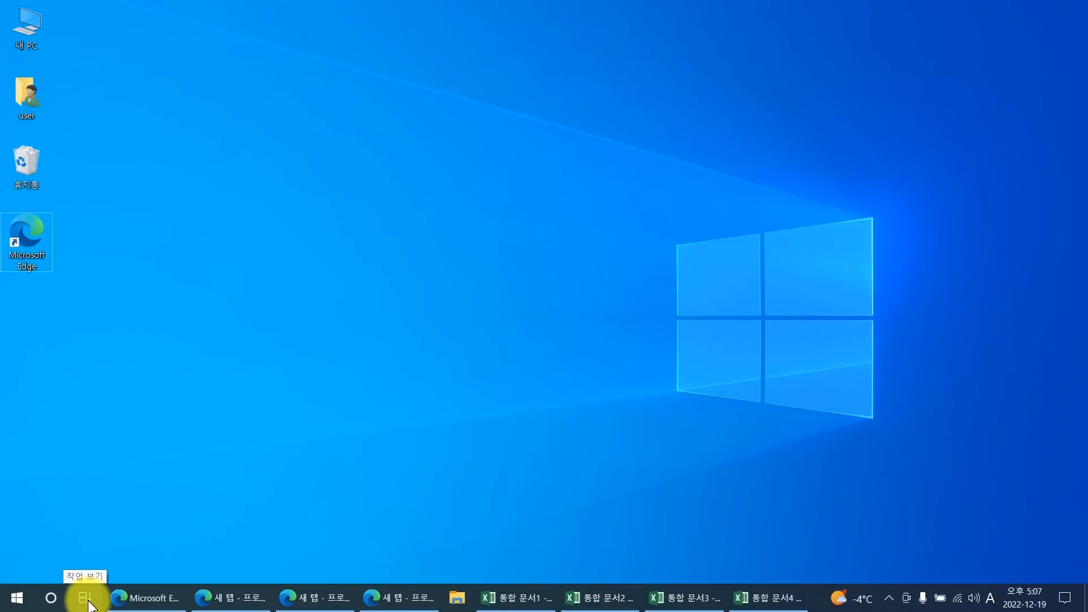
# - View all open windows twice in Task View, returning to the desktop each time
pyautogui.click(86, 600)
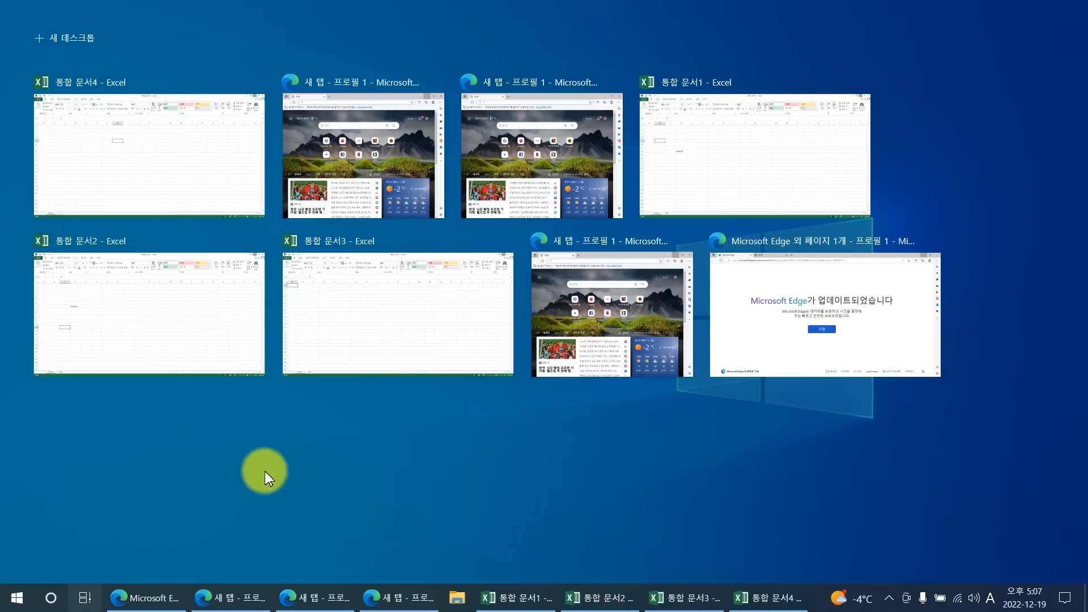
pyautogui.click(267, 470)
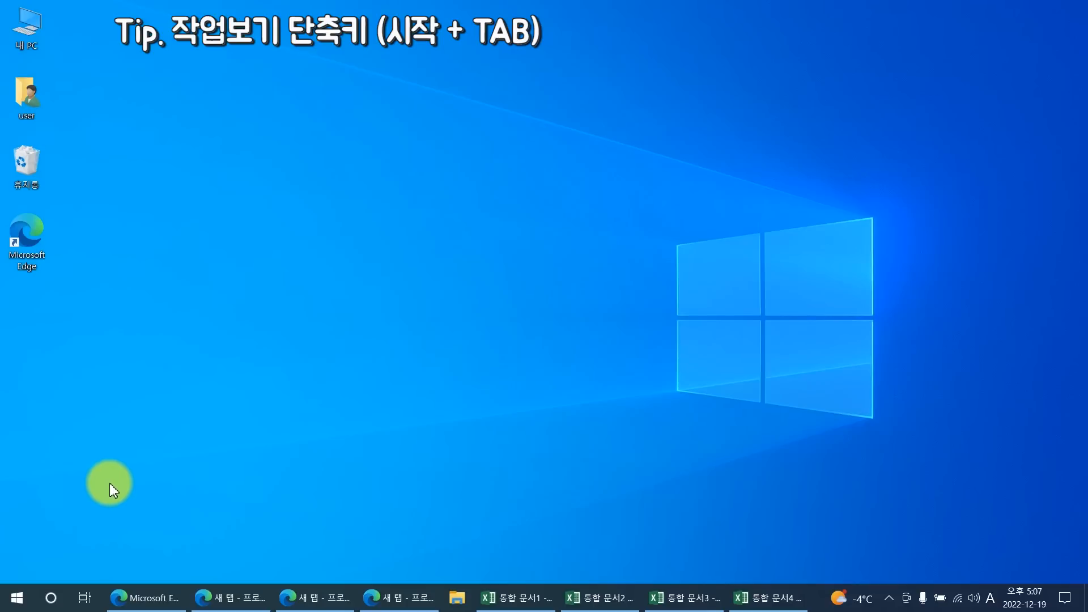
pyautogui.press('super+Tab')
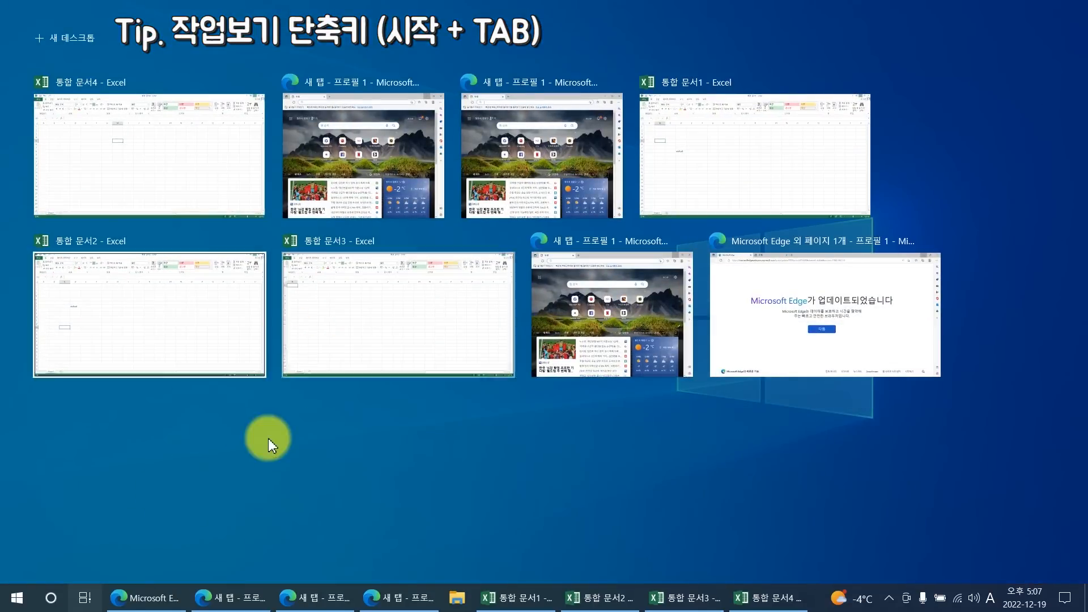
pyautogui.click(347, 467)
# - Hide the Task View and Cortana buttons by turning off 작업 보기 단추 표시 and Cortana 버튼 표시
pyautogui.rightClick(90, 602)
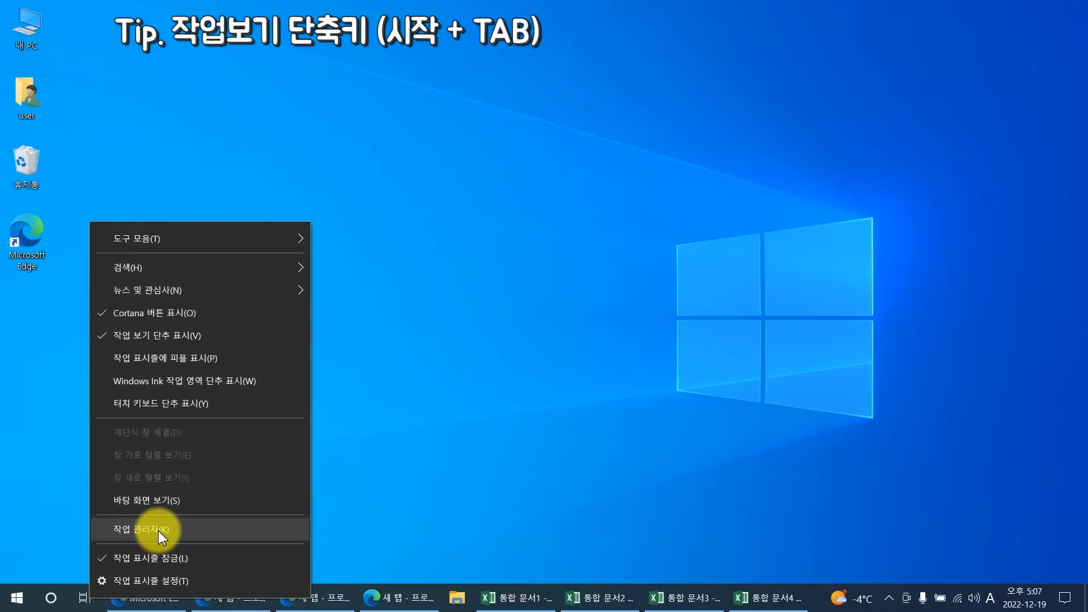
pyautogui.click(126, 334)
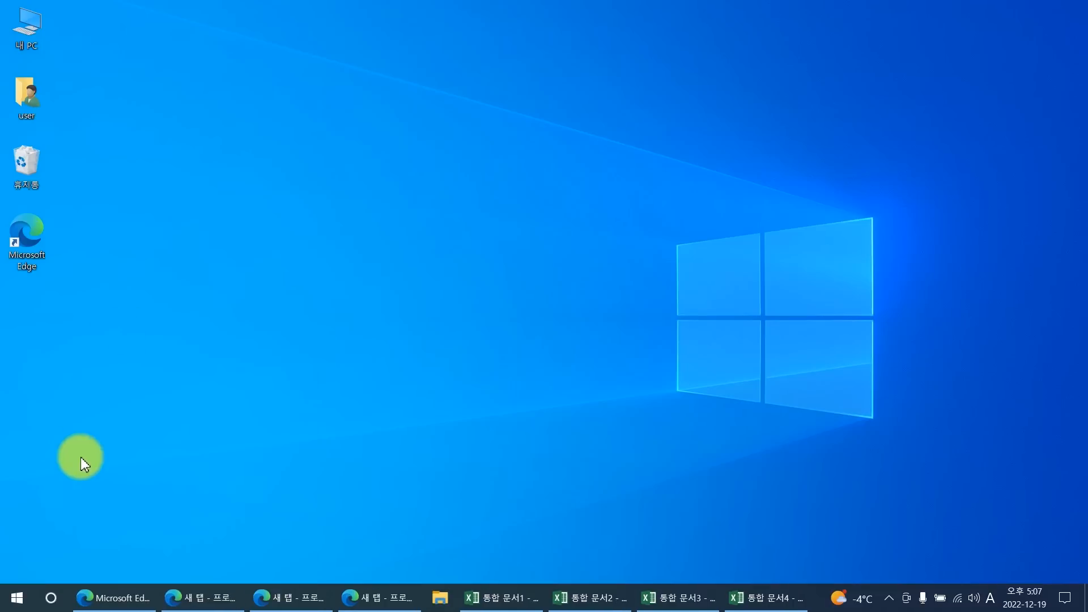
pyautogui.rightClick(51, 605)
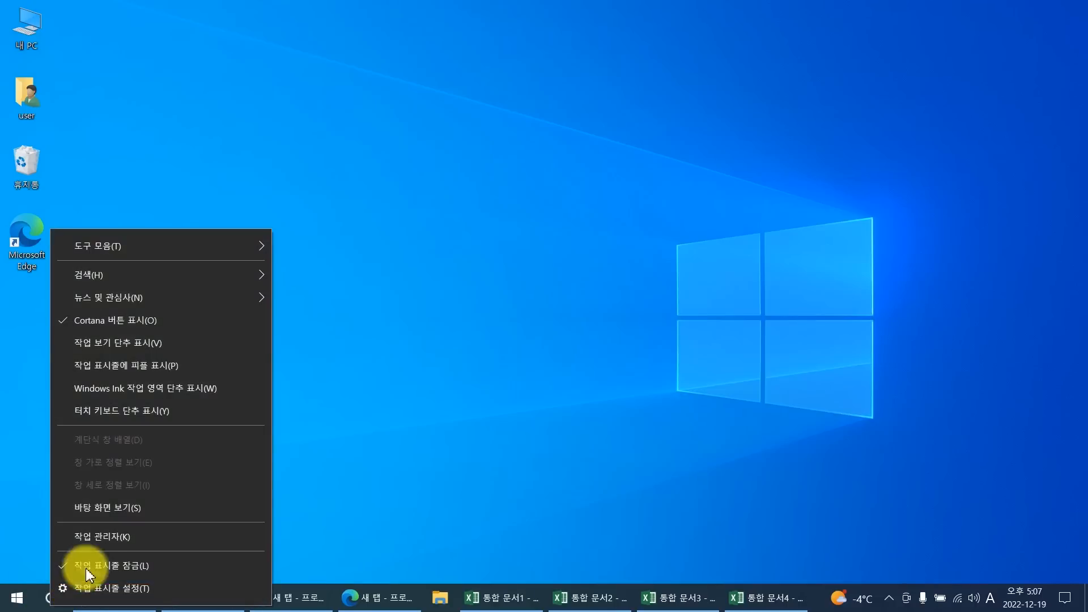
pyautogui.click(137, 318)
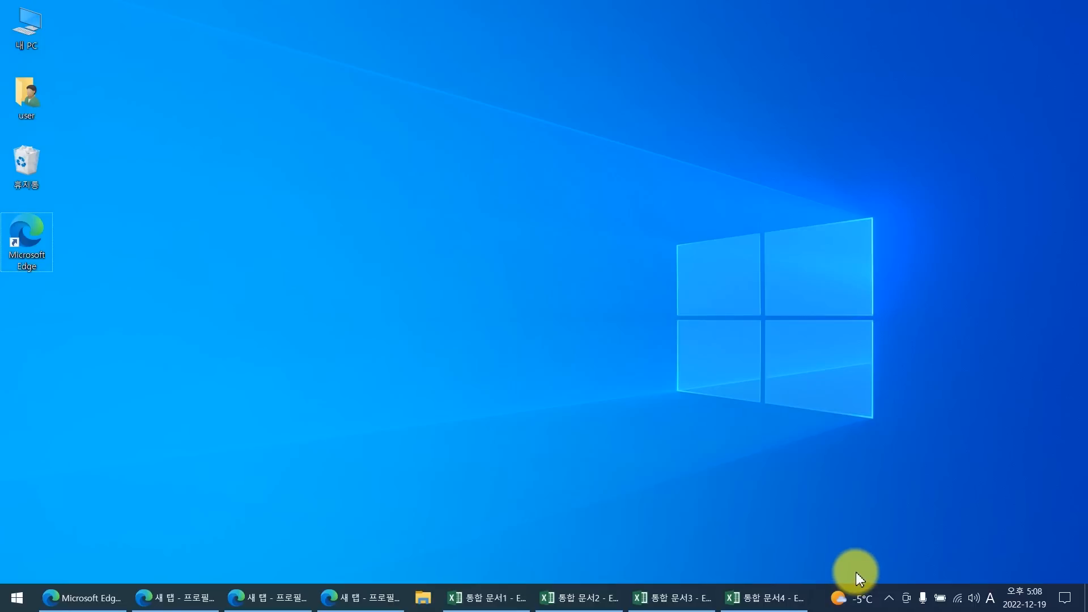
# - Look at the news and weather feed and remove it from the taskbar by setting 뉴스 및 관심사 to 끄기
pyautogui.click(848, 602)
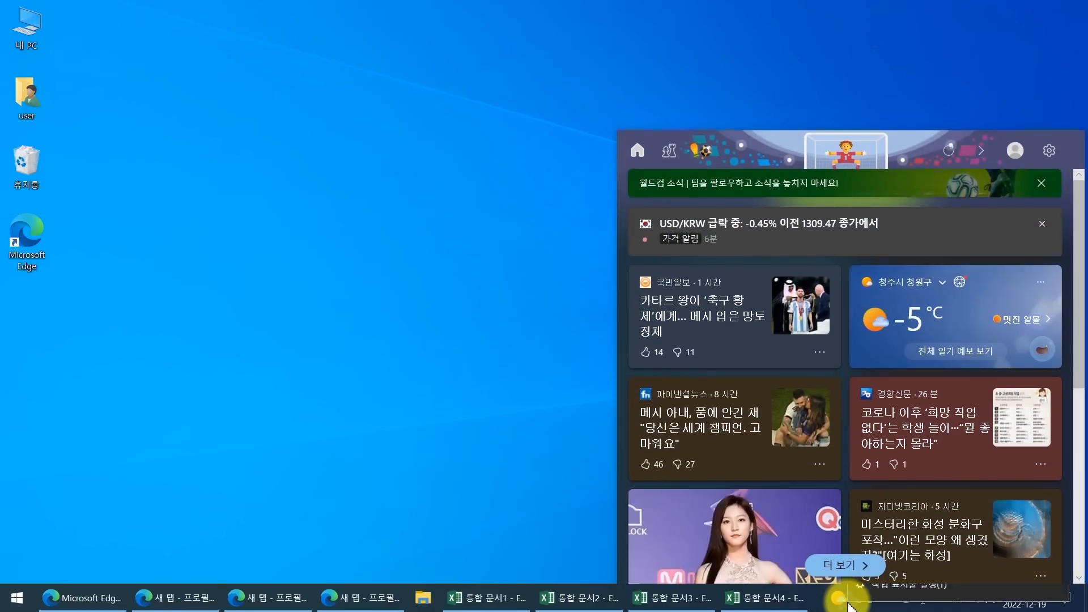
pyautogui.rightClick(842, 599)
pyautogui.moveTo(953, 294)
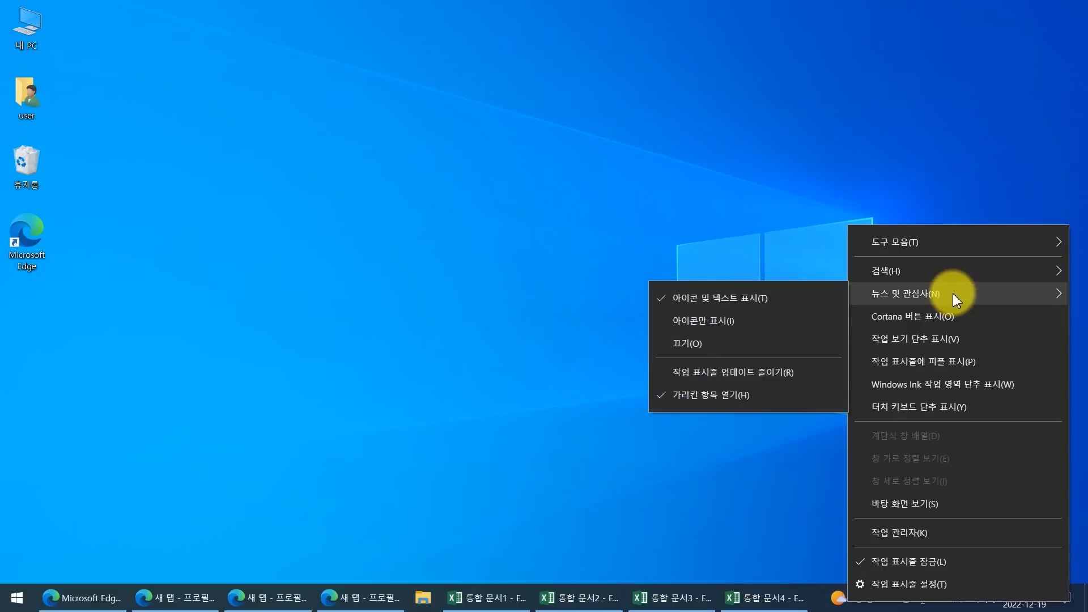
pyautogui.click(722, 342)
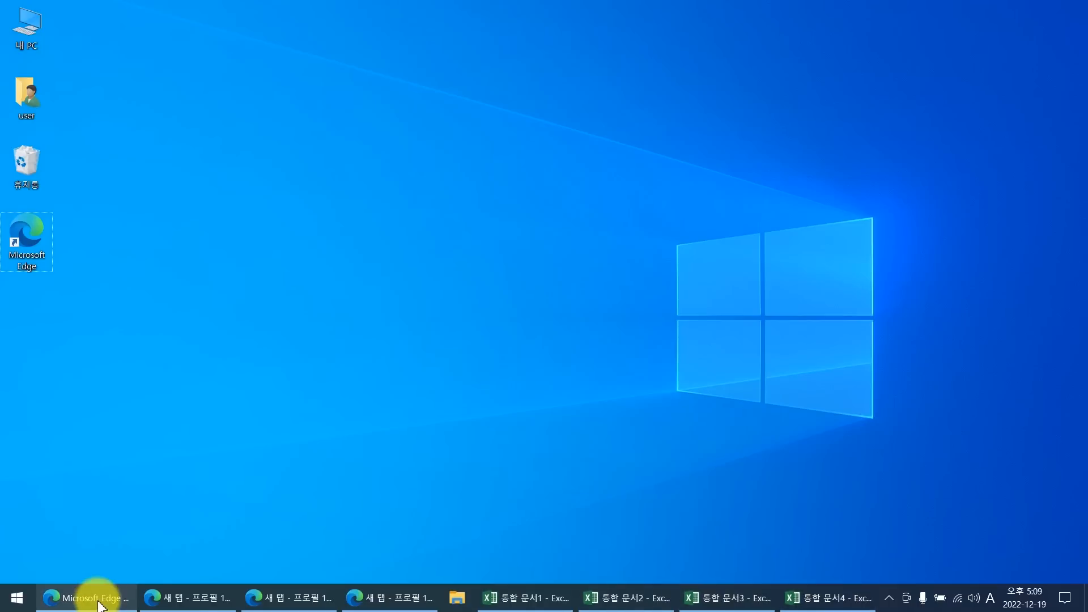
# - Open Microsoft Edge windows from the desktop shortcut
pyautogui.moveTo(415, 609)
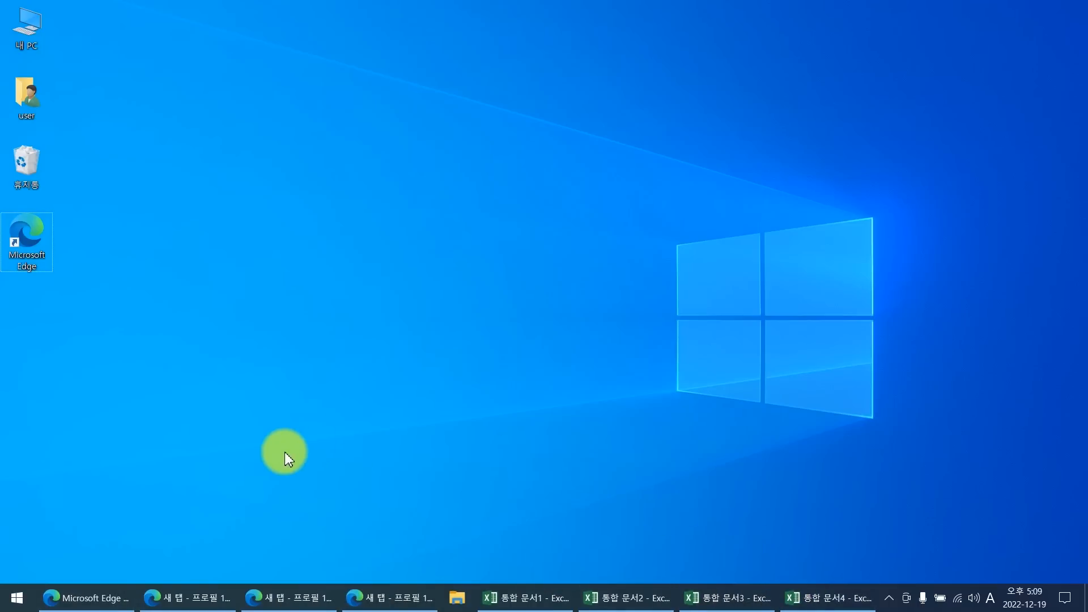
pyautogui.doubleClick(31, 242)
pyautogui.doubleClick(34, 243)
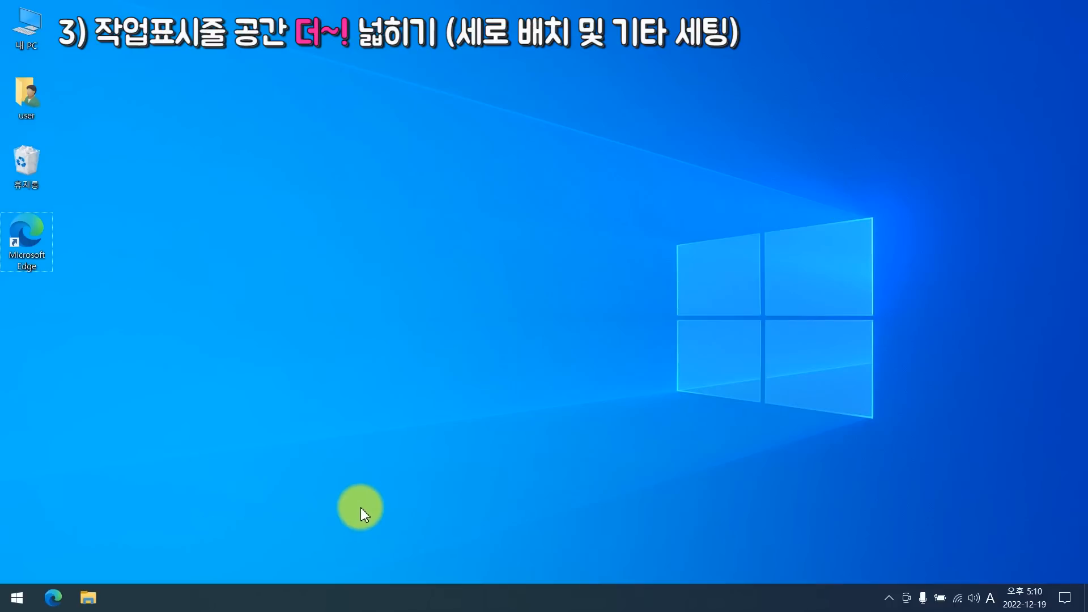
# - Set the taskbar's screen position (화면에서의 작업 표시줄 위치) to 오른쪽 in the taskbar settings
pyautogui.rightClick(384, 600)
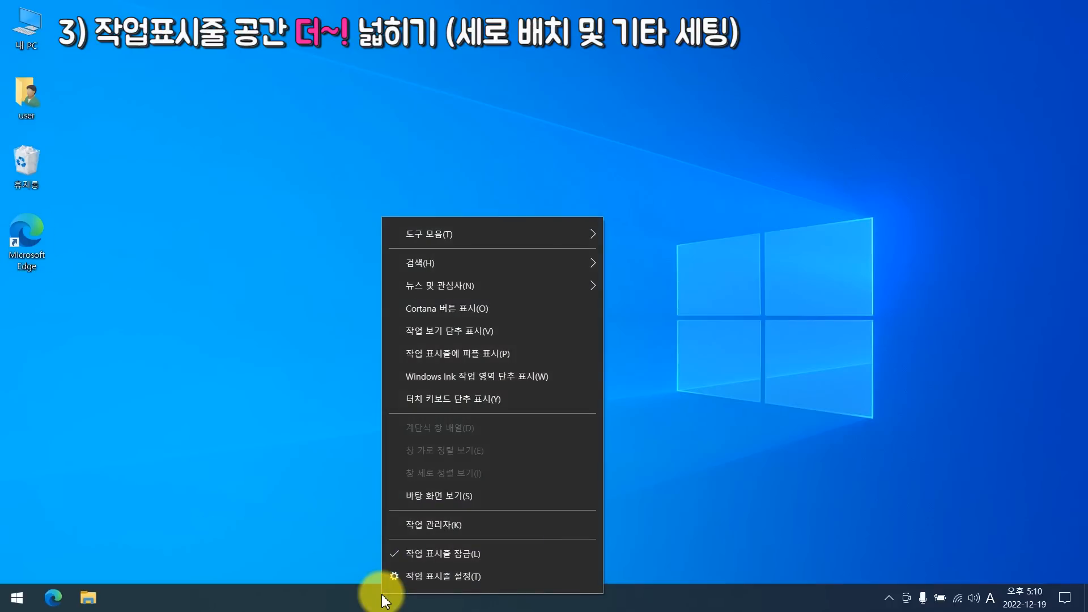
pyautogui.click(464, 577)
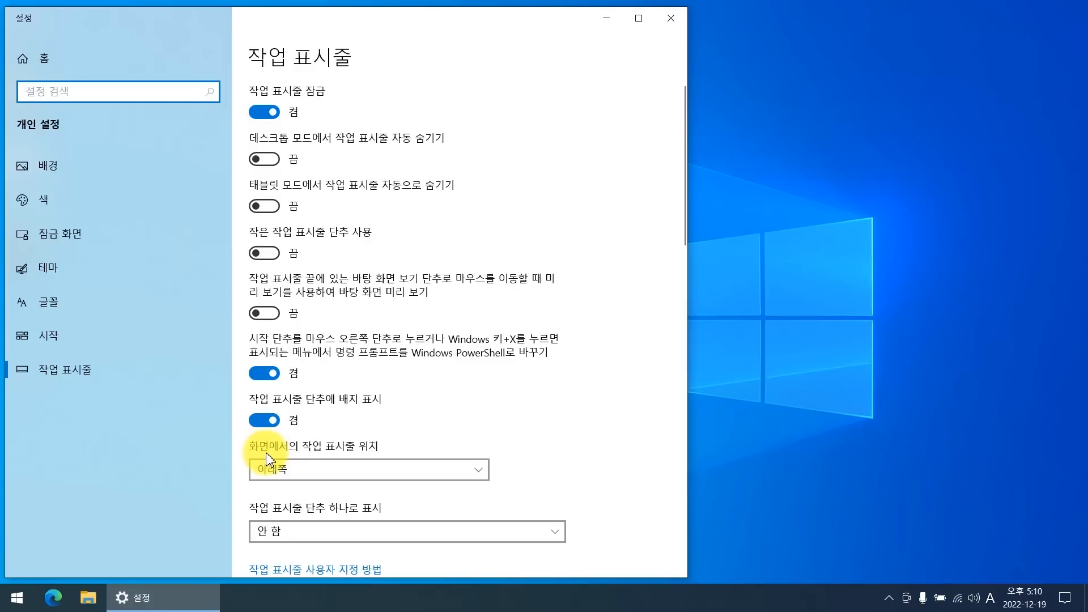
pyautogui.click(300, 477)
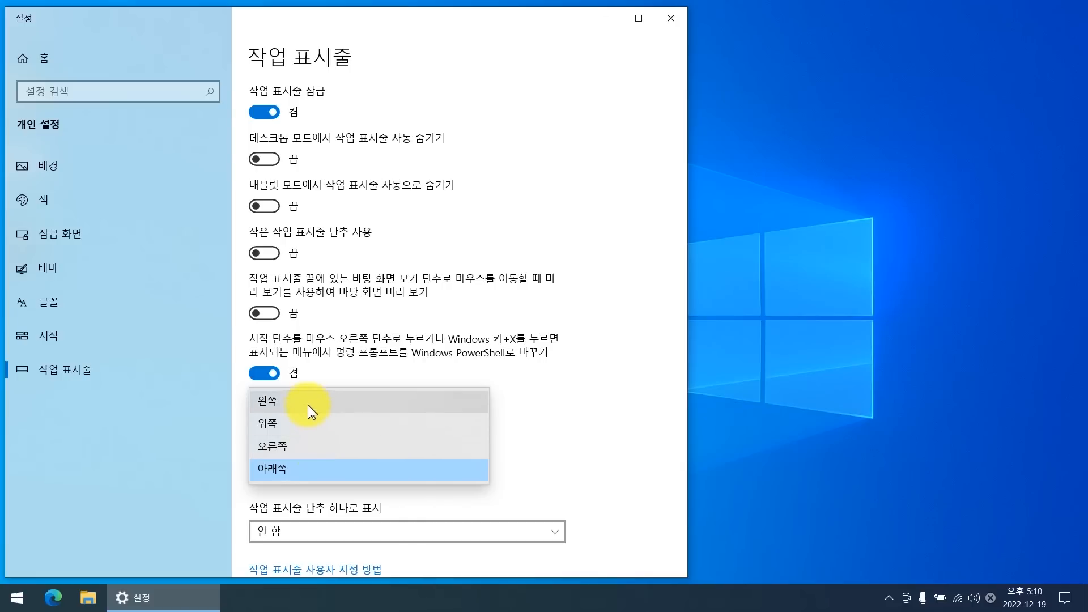
pyautogui.click(316, 447)
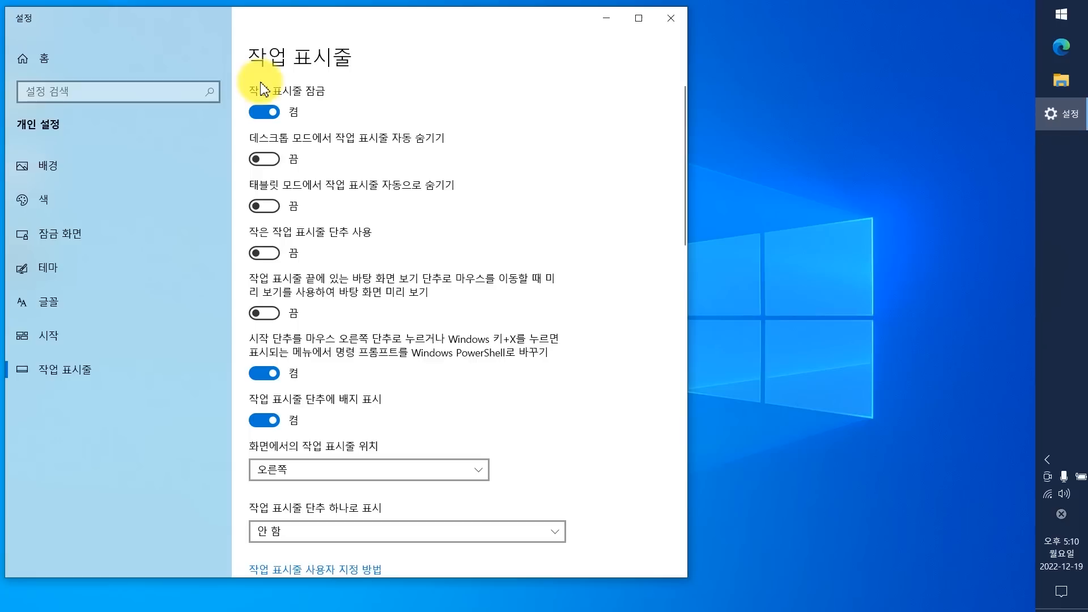
# - Turn off 작업 표시줄 잠금 and widen the vertical taskbar to almost three times its width
pyautogui.click(271, 112)
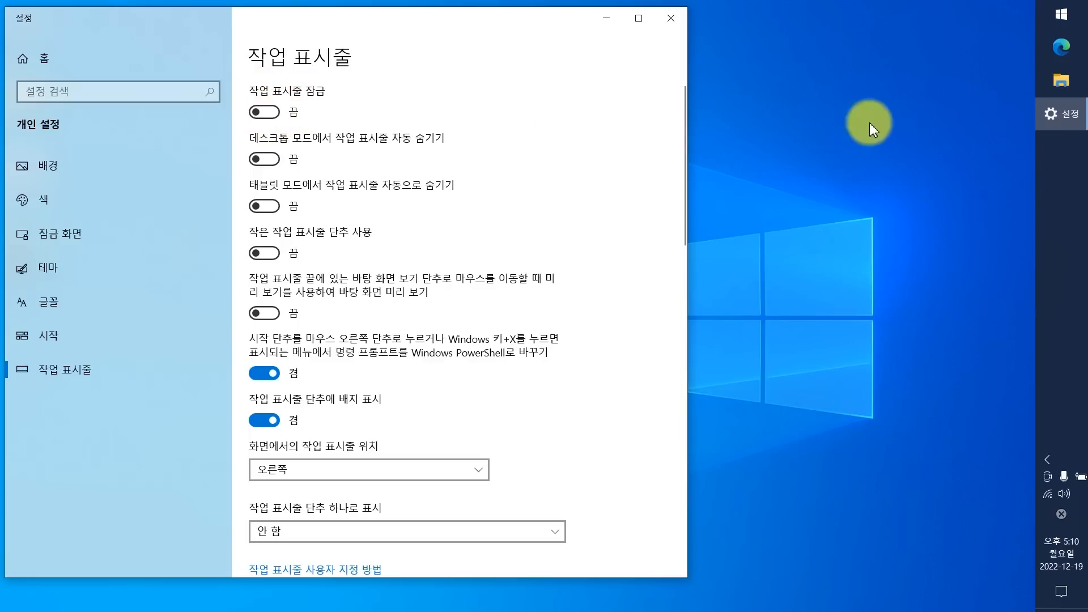
pyautogui.moveTo(1037, 173); pyautogui.dragTo(961, 175)
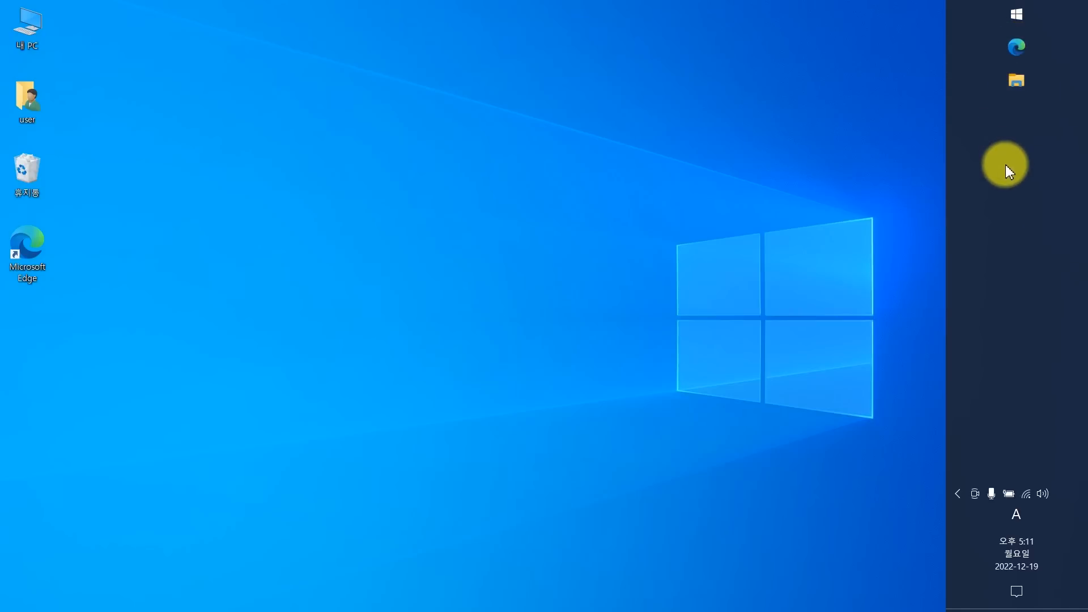
# - Open Microsoft Edge from the vertical taskbar and repeatedly minimize and restore its window
pyautogui.click(1029, 46)
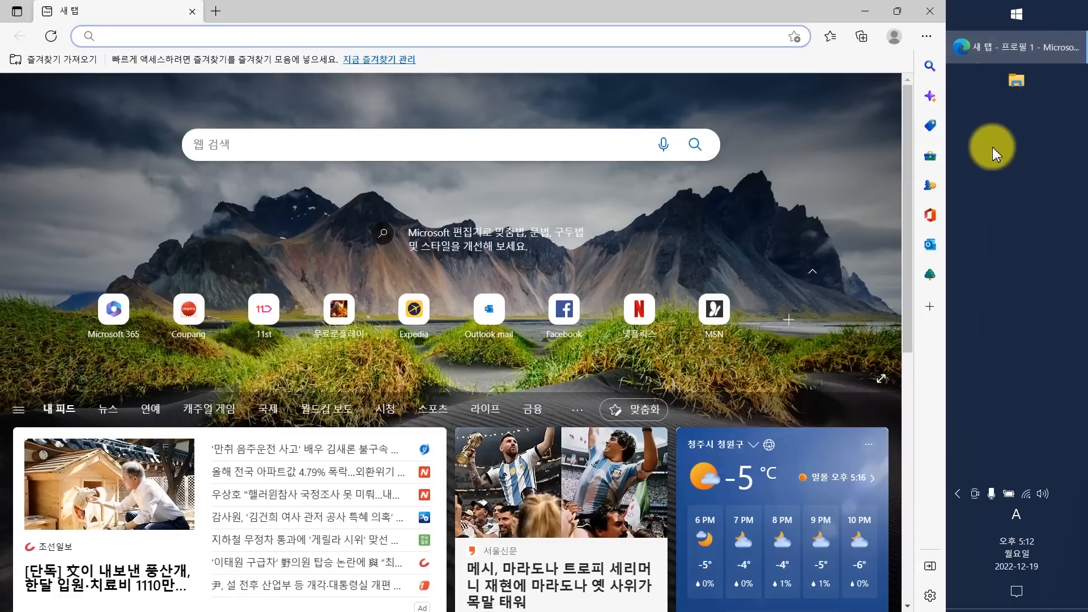
pyautogui.click(1019, 59)
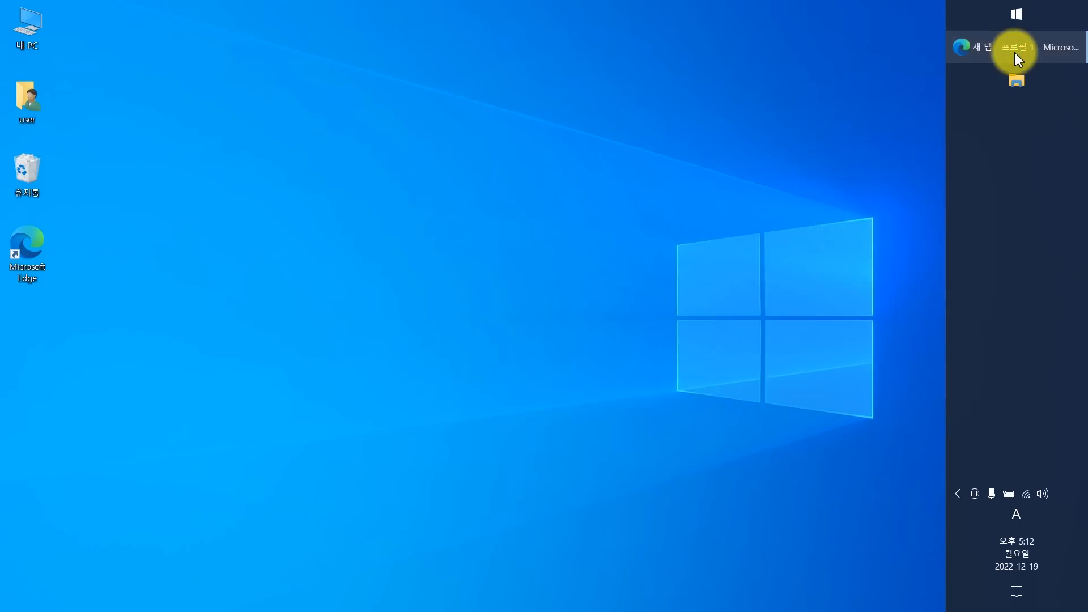
pyautogui.click(1016, 55)
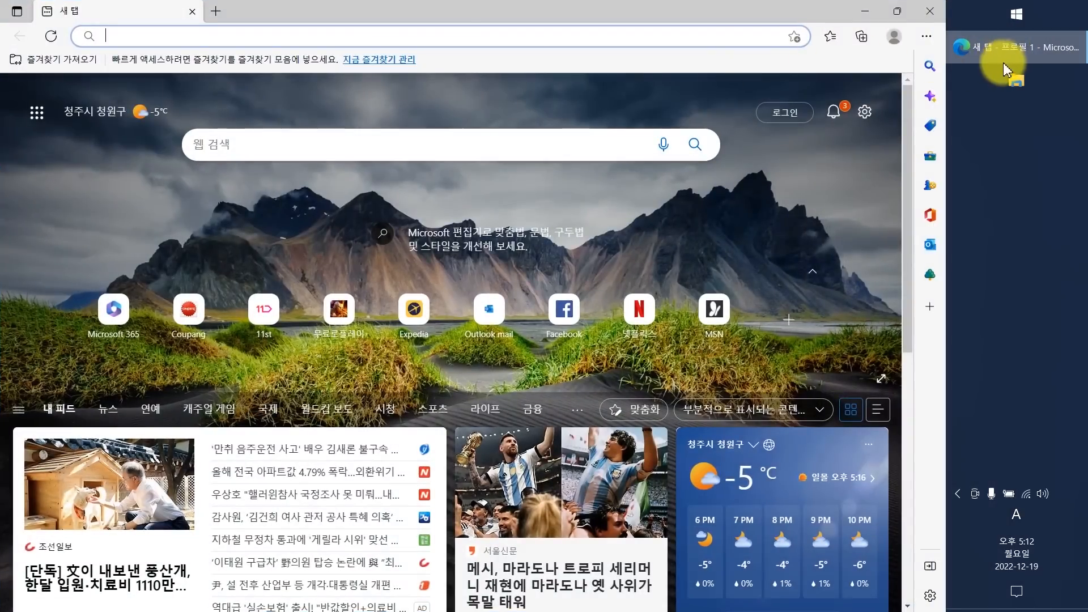
pyautogui.click(1005, 58)
pyautogui.click(1006, 53)
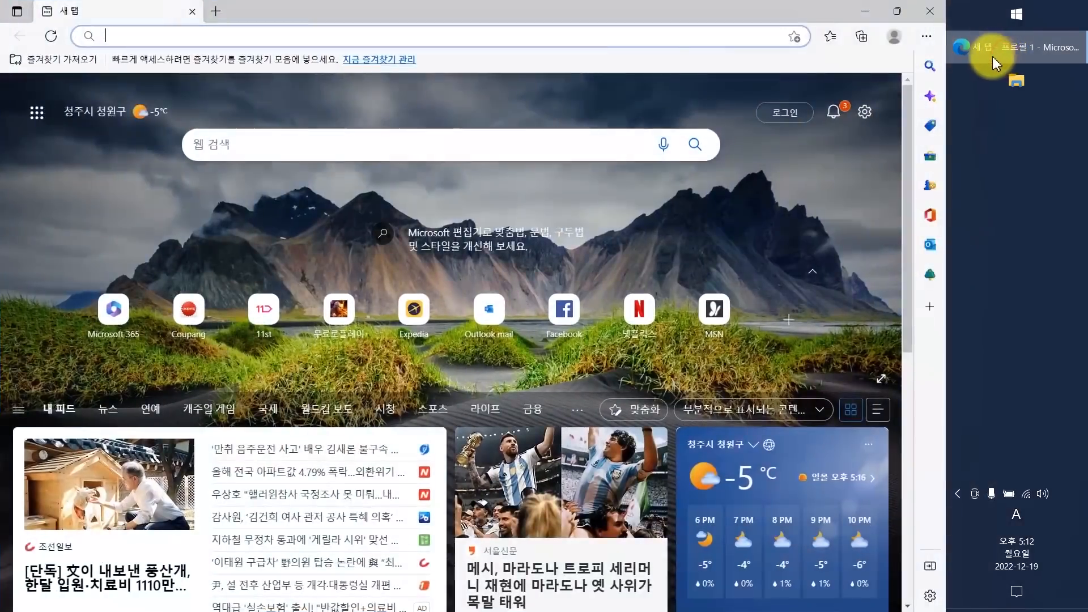
# - Open several Microsoft Edge windows in a row from its small shortcut icon on the taskbar
pyautogui.click(983, 36)
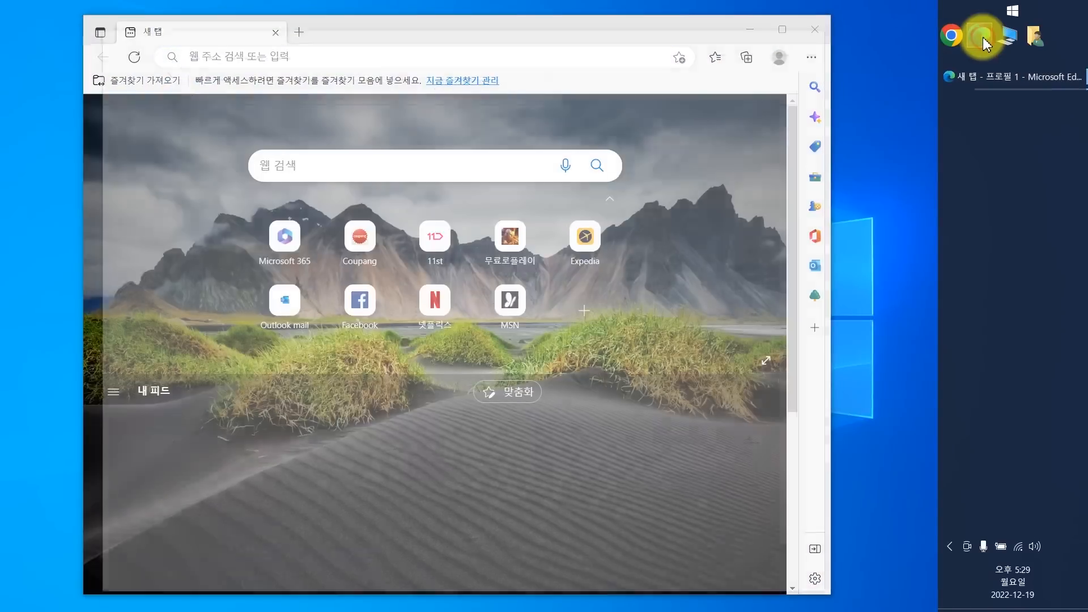
pyautogui.click(983, 37)
pyautogui.click(983, 37)
pyautogui.click(983, 37)
pyautogui.click(983, 36)
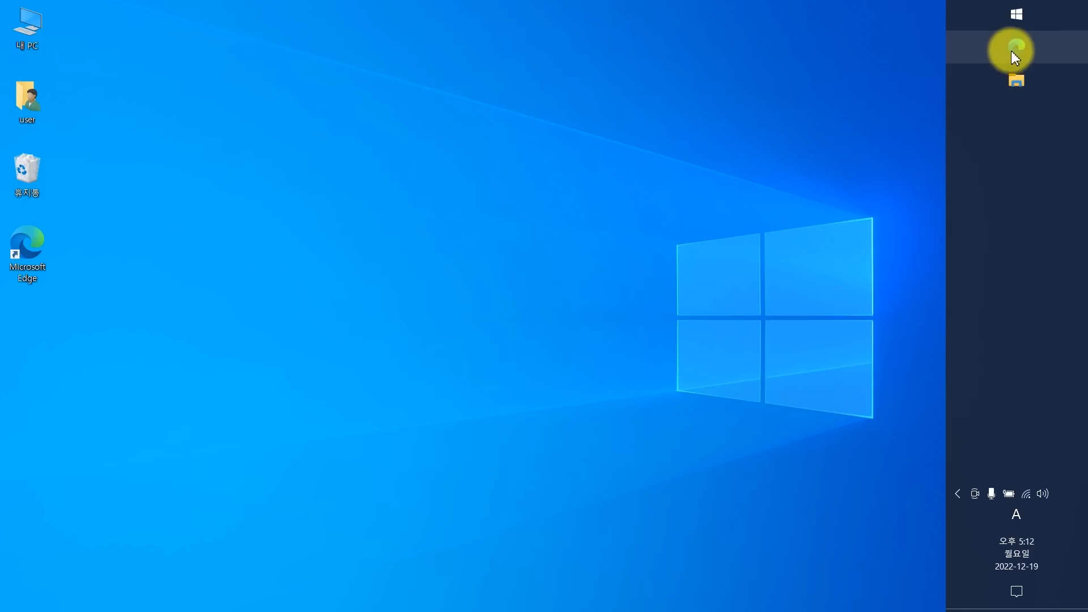
# - Unpin Microsoft Edge and File Explorer from the taskbar
pyautogui.rightClick(1013, 52)
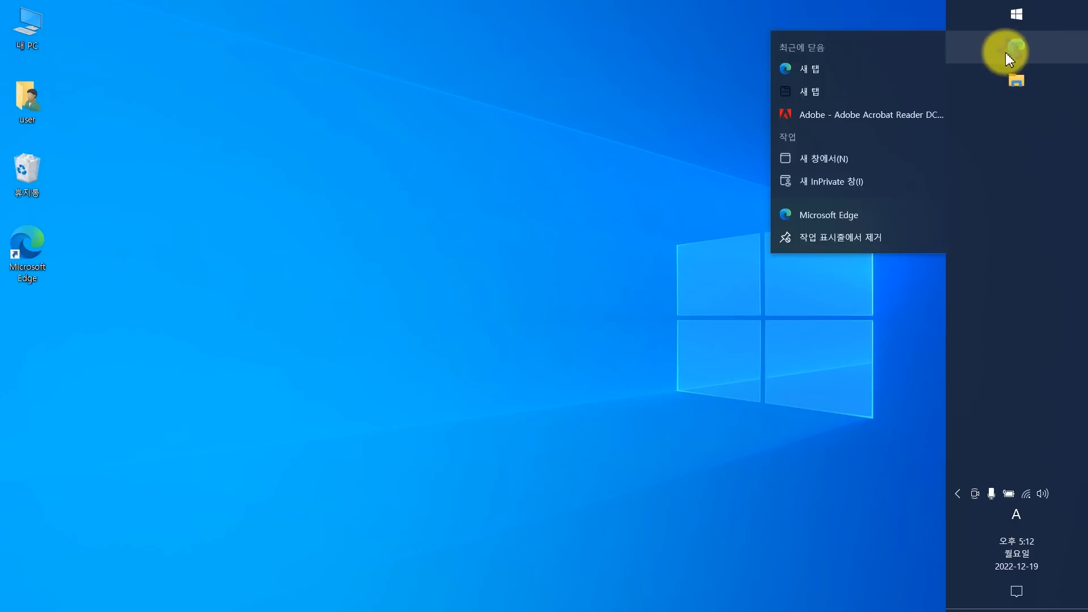
pyautogui.click(859, 239)
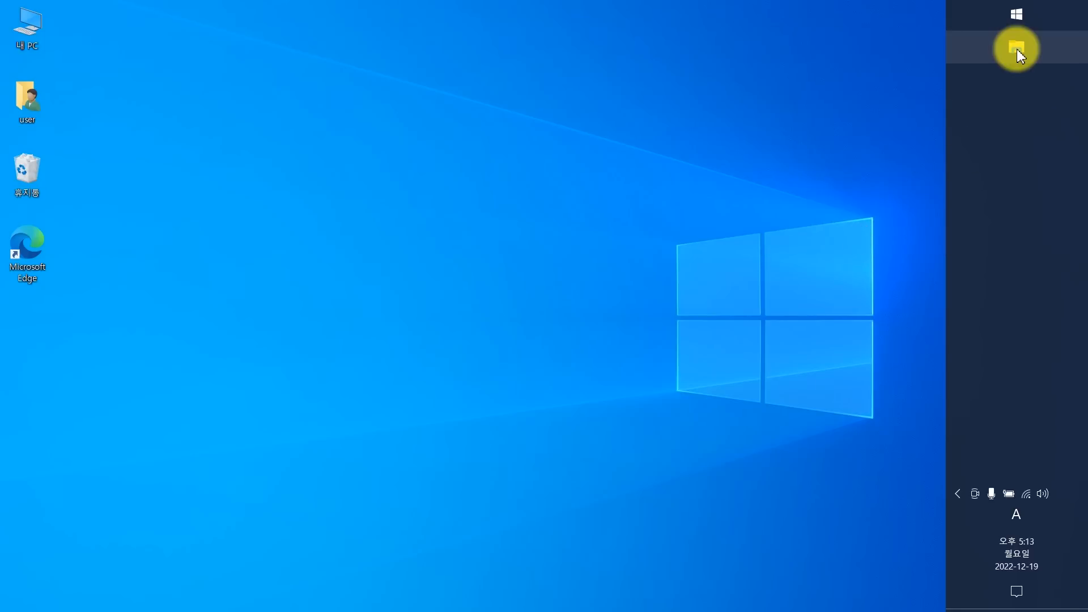
pyautogui.rightClick(1017, 48)
pyautogui.click(875, 235)
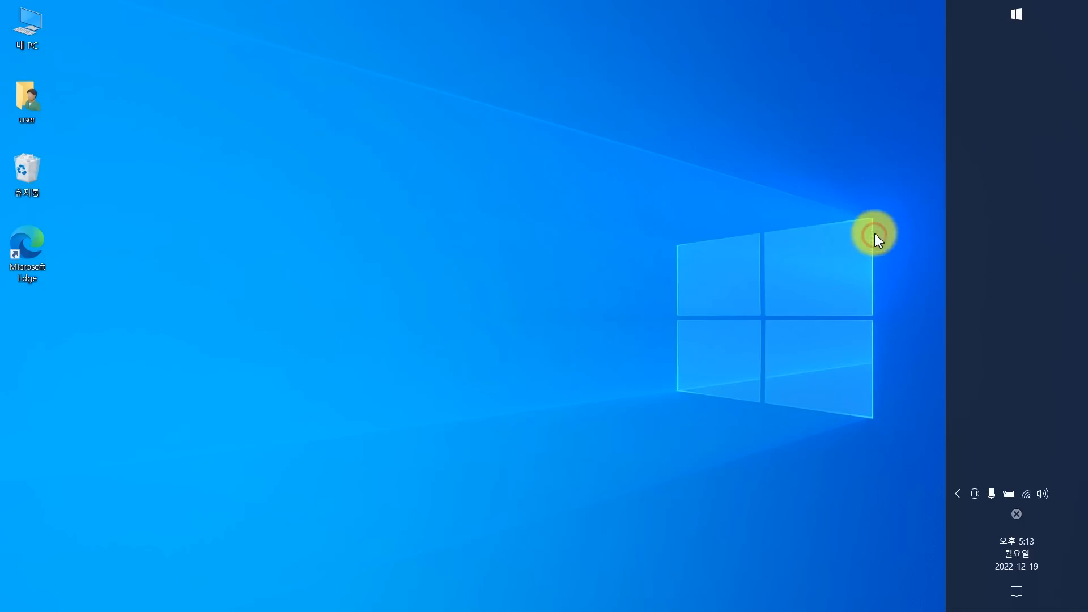
# - Add a new toolbar to the taskbar from the folder shell:quick launch
pyautogui.rightClick(983, 86)
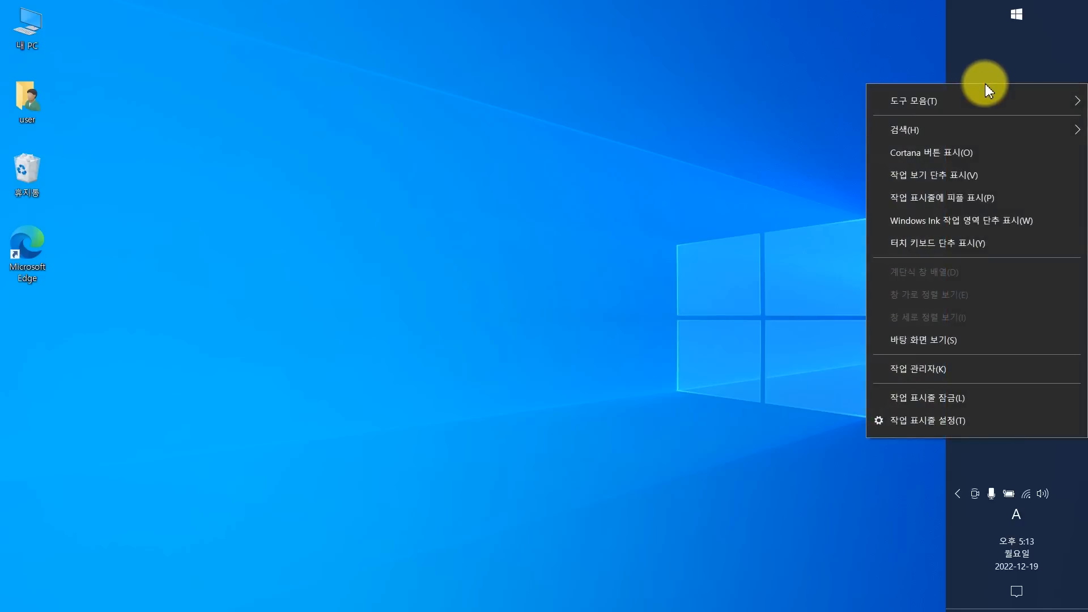
pyautogui.moveTo(991, 99)
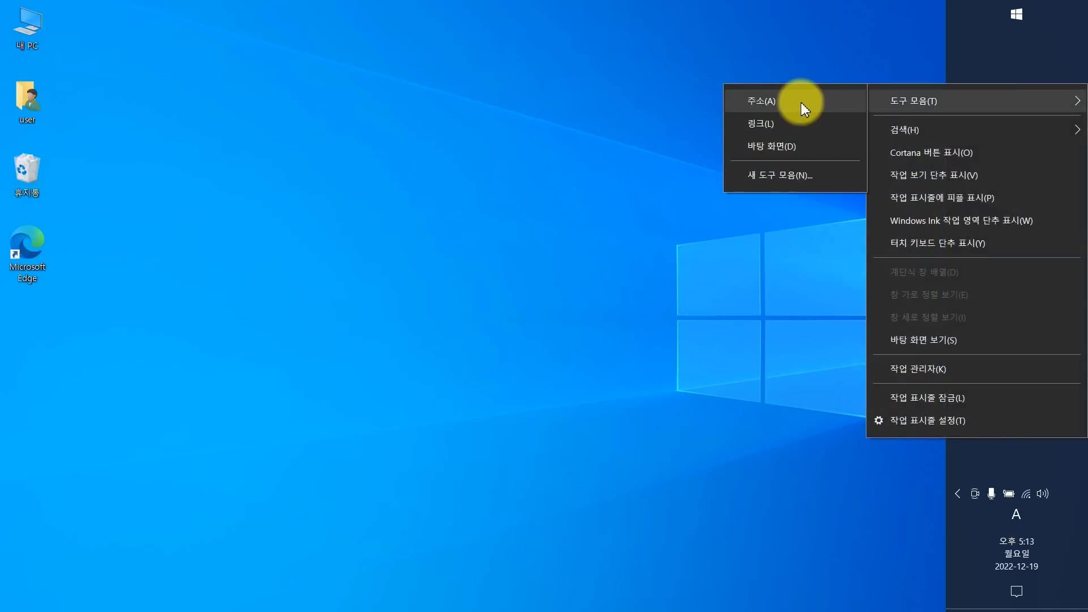
pyautogui.click(811, 175)
pyautogui.click(554, 295)
pyautogui.write('shell:quick launch')
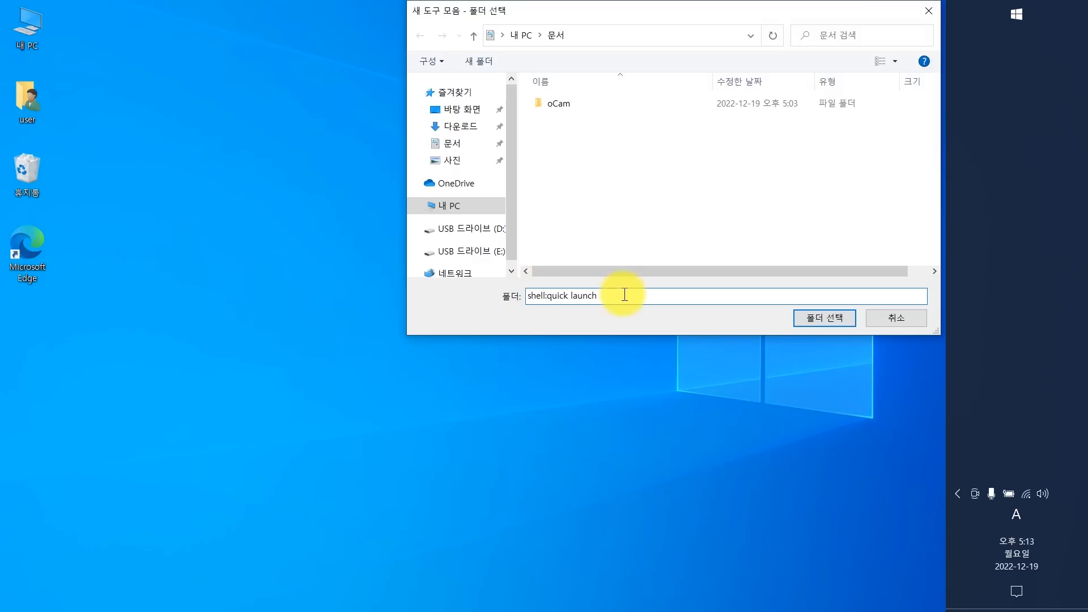
pyautogui.click(822, 323)
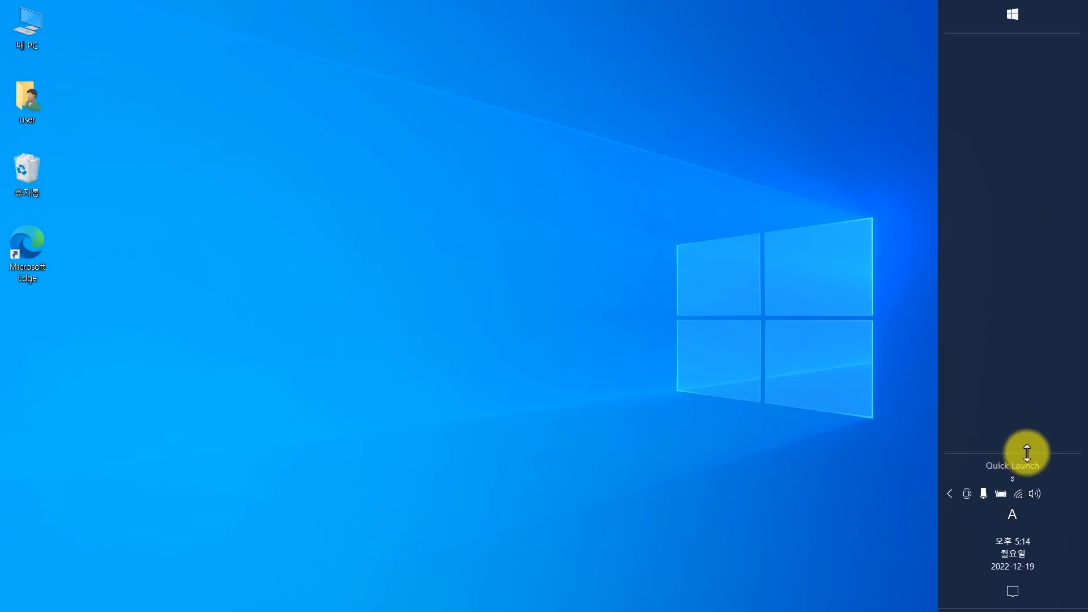
# - Enlarge the Quick Launch toolbar and, with Microsoft Edge opened from it, move the toolbar above the open-window buttons
pyautogui.moveTo(1027, 452); pyautogui.dragTo(1018, 68)
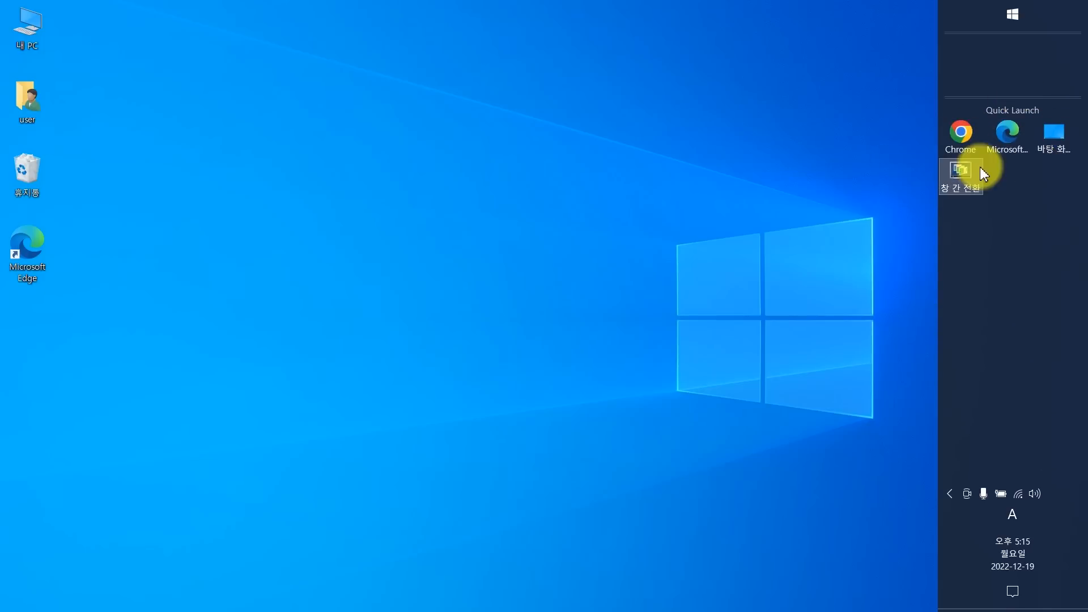
pyautogui.click(1012, 146)
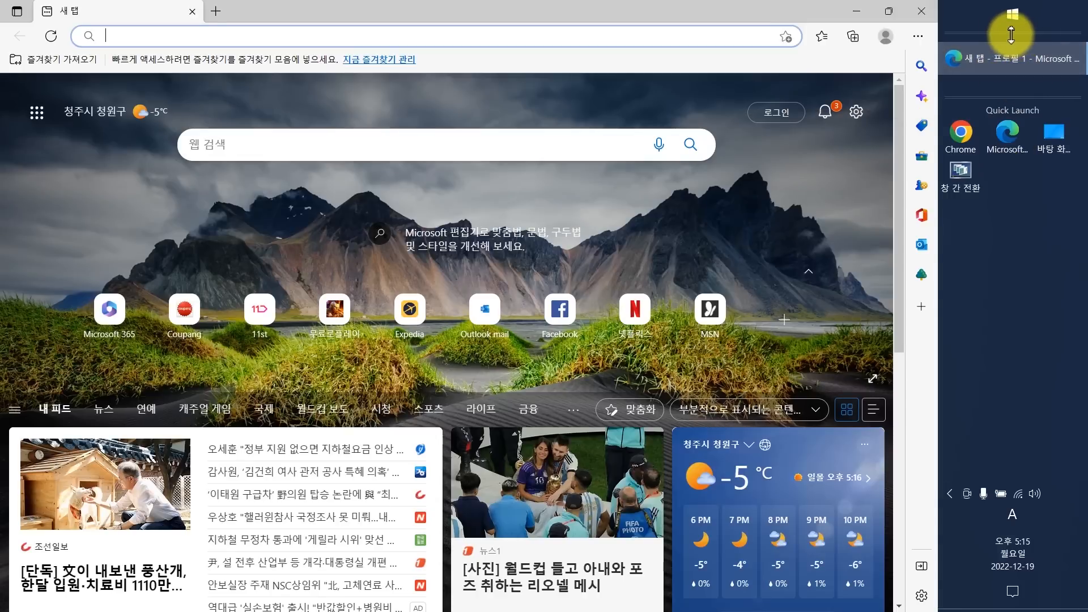
pyautogui.moveTo(1011, 35); pyautogui.dragTo(1008, 182)
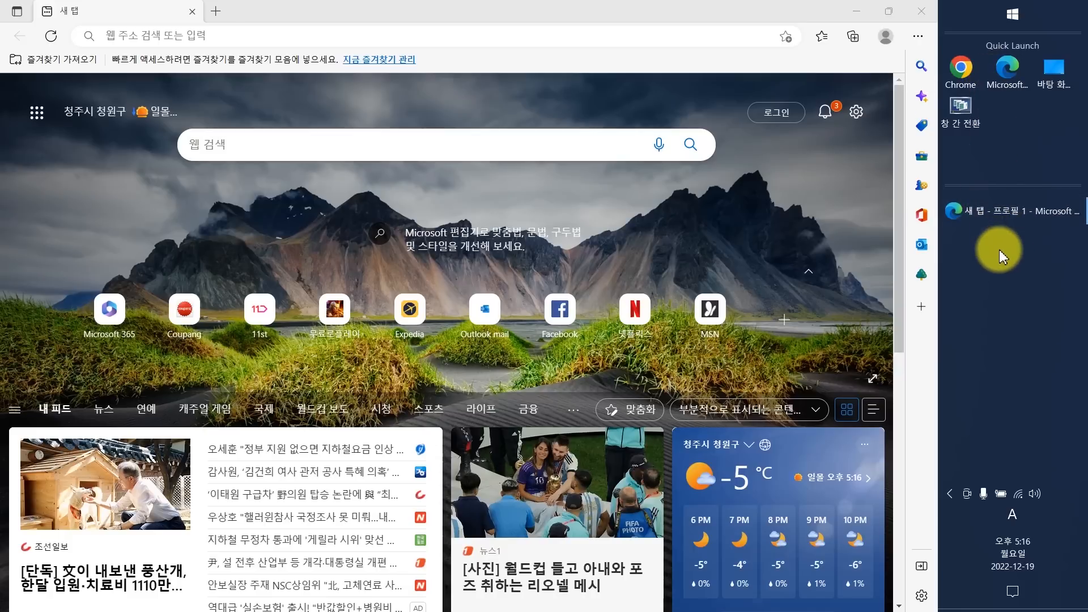
# - Turn off 텍스트 표시 and 제목 표시 for the Quick Launch toolbar and shrink it to a single row of icons
pyautogui.rightClick(1015, 125)
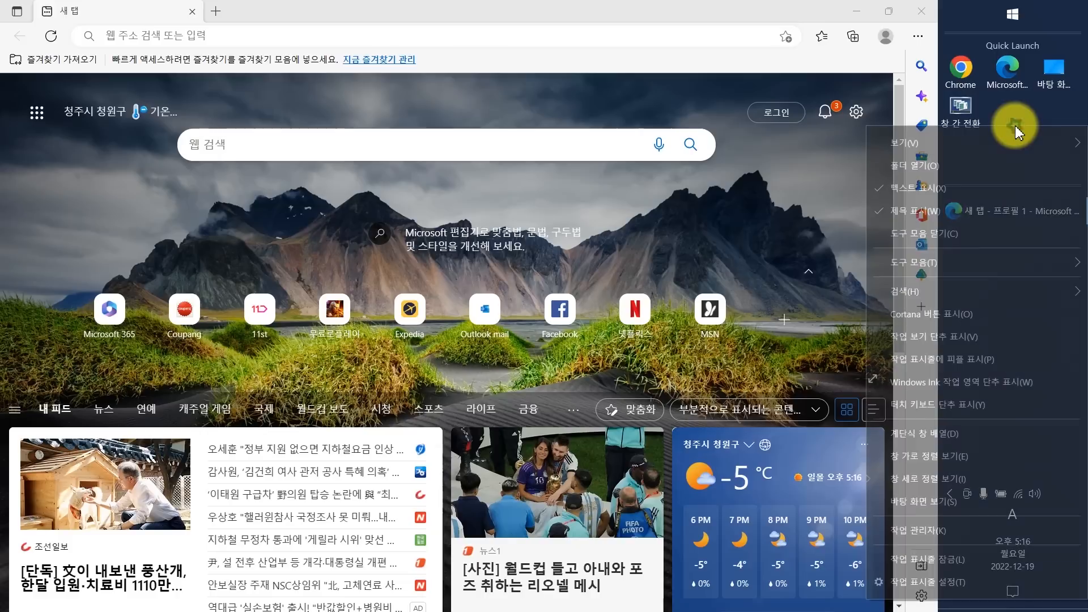
pyautogui.click(901, 191)
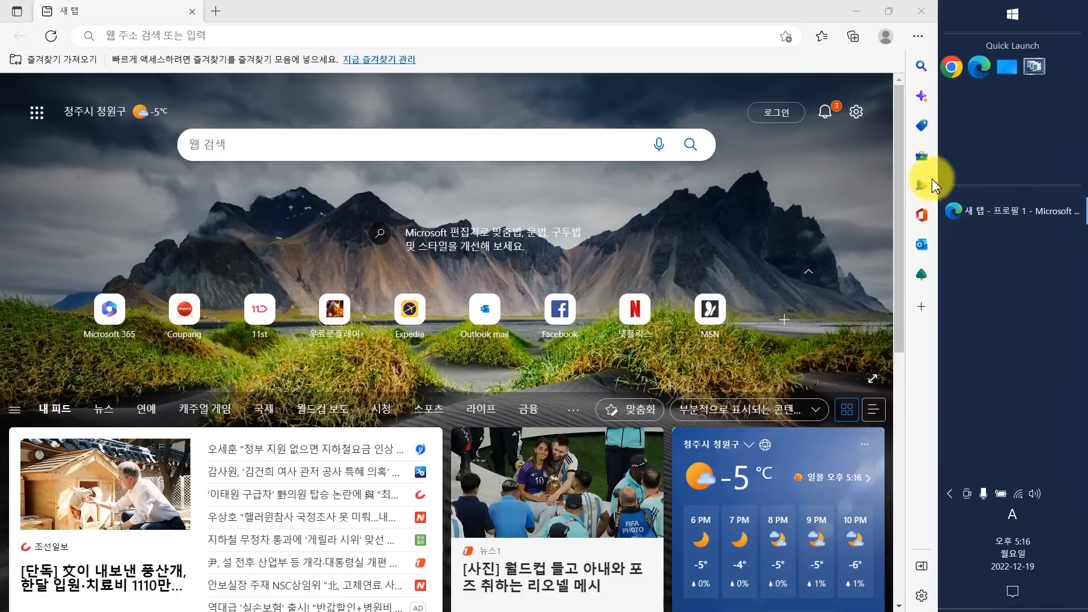
pyautogui.rightClick(968, 98)
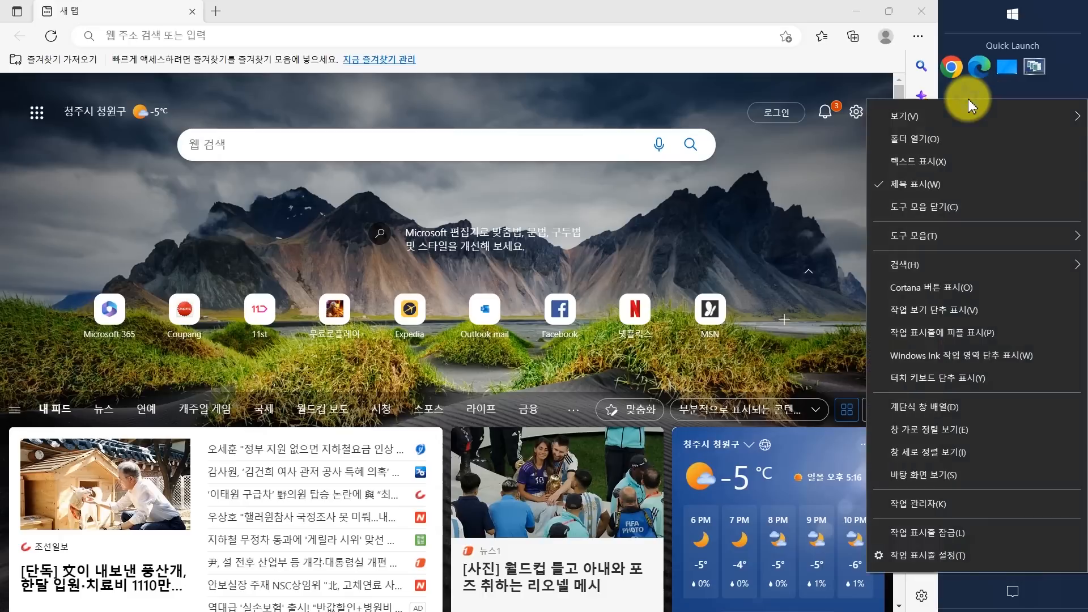
pyautogui.click(945, 187)
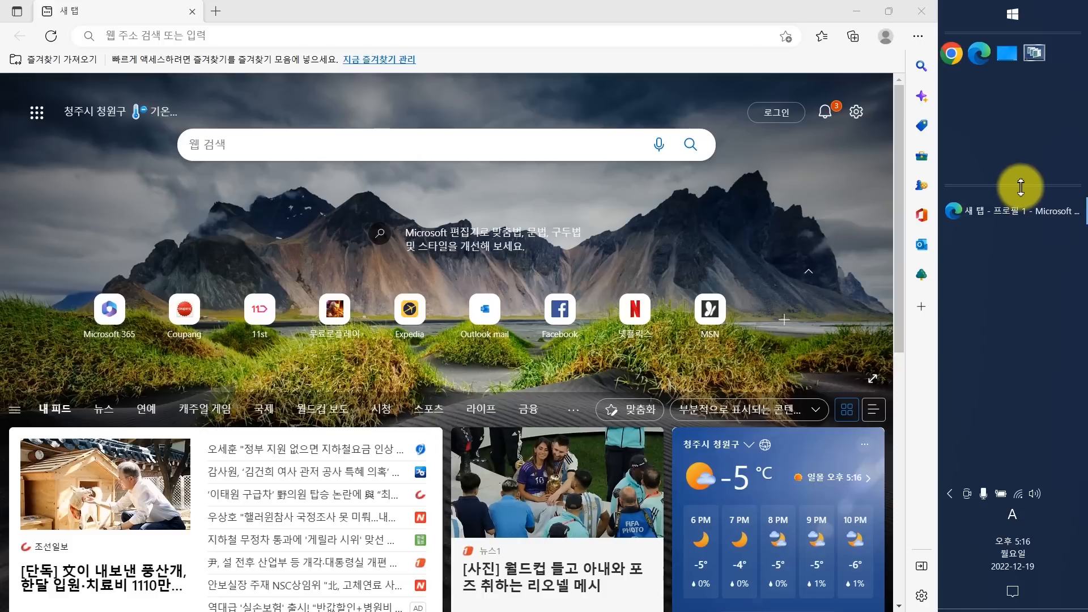
pyautogui.moveTo(1021, 187); pyautogui.dragTo(1032, 72)
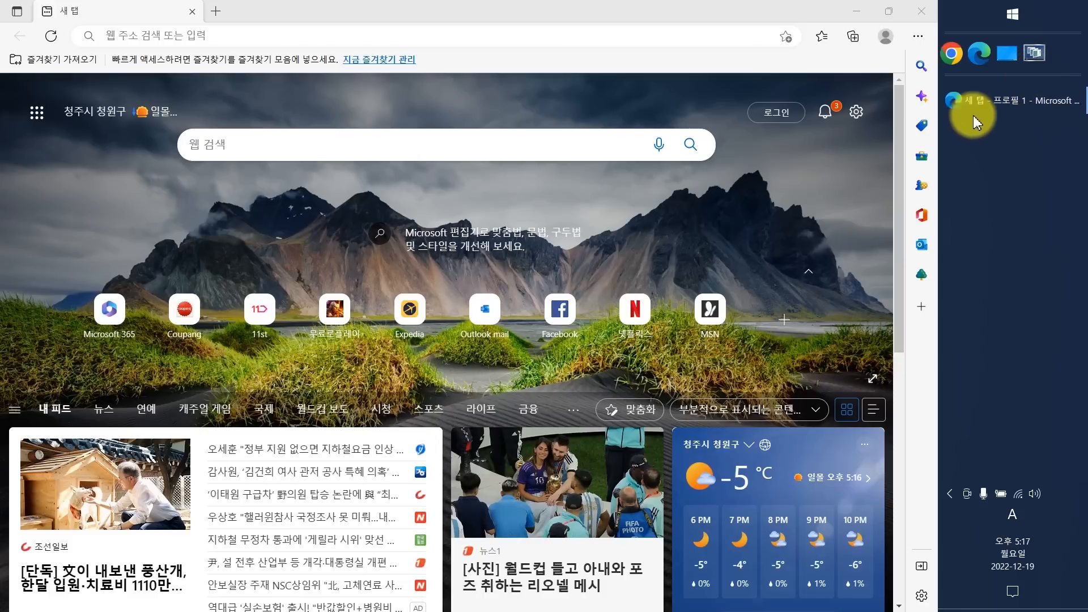
# - Open several more Microsoft Edge windows in a row from its Quick Launch icon
pyautogui.click(977, 55)
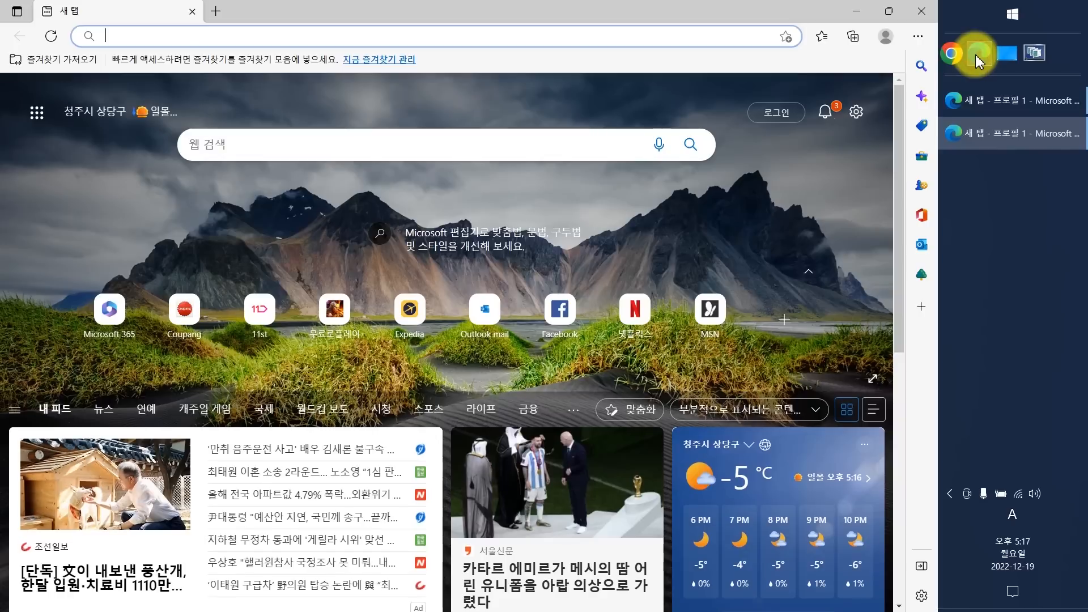
pyautogui.click(975, 54)
pyautogui.click(975, 54)
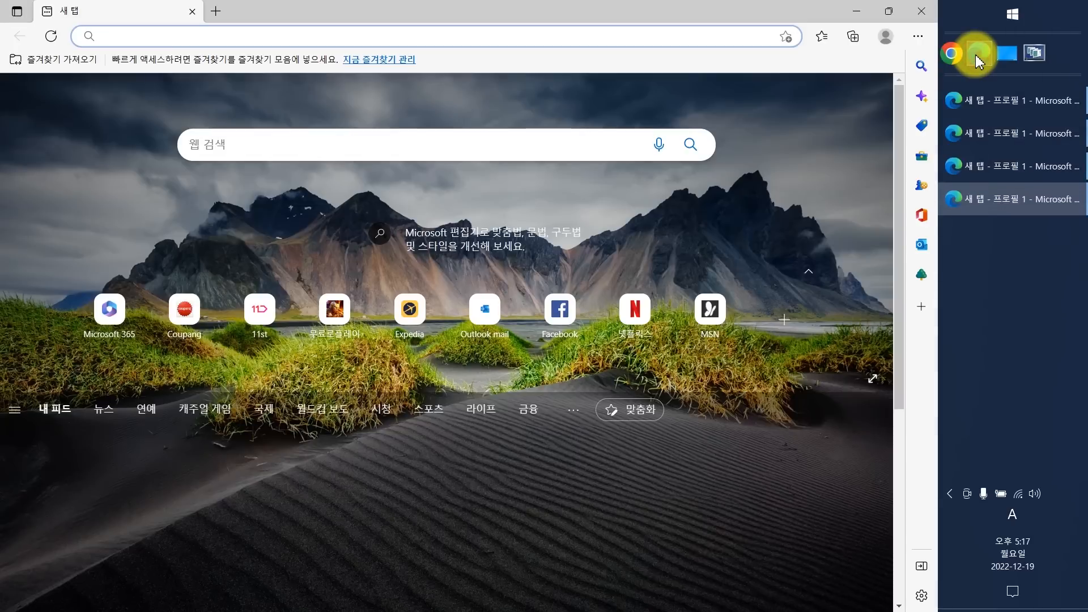
pyautogui.click(976, 56)
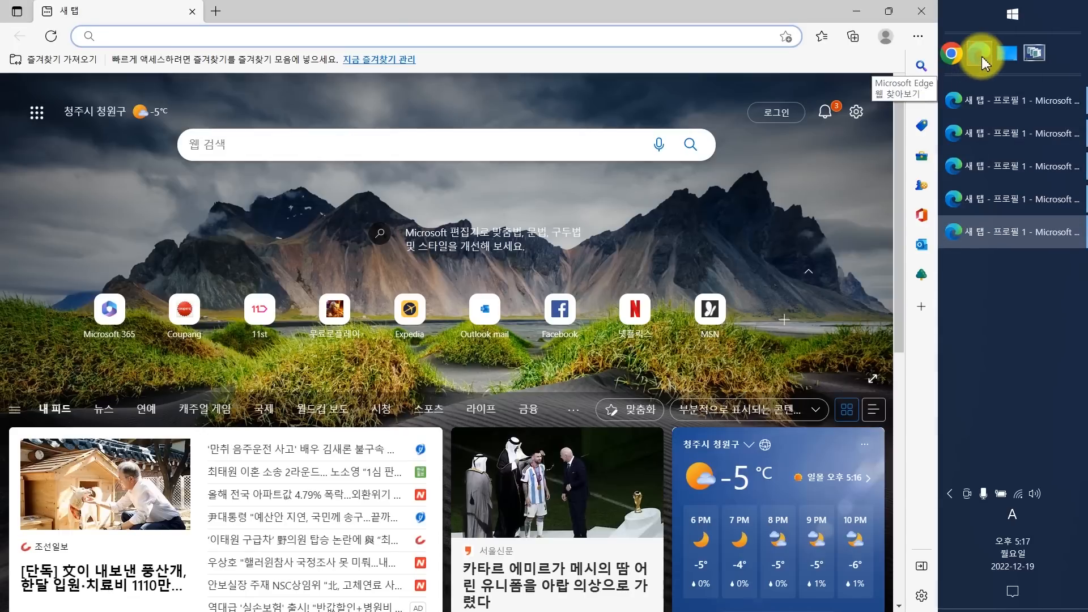
pyautogui.click(982, 56)
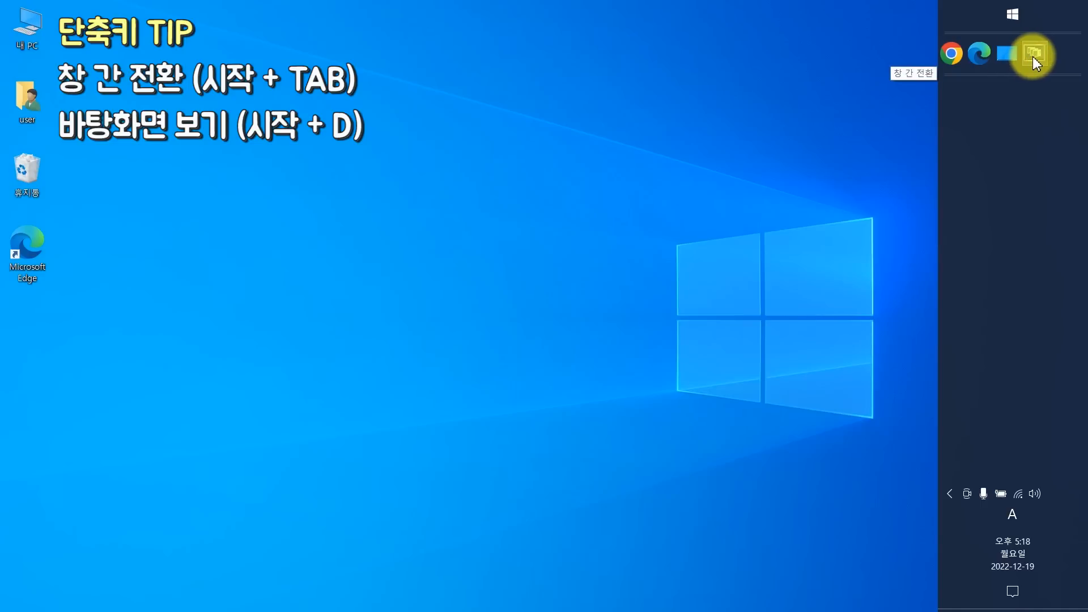
# - Delete the 창 간 전환 shortcut from the Quick Launch toolbar
pyautogui.rightClick(1033, 56)
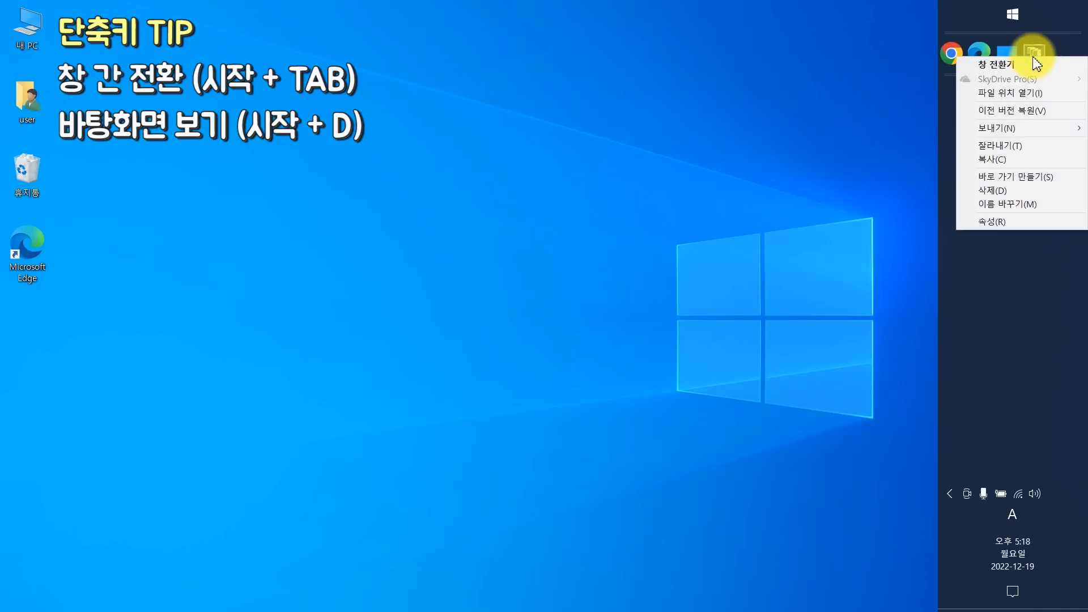
pyautogui.click(1022, 191)
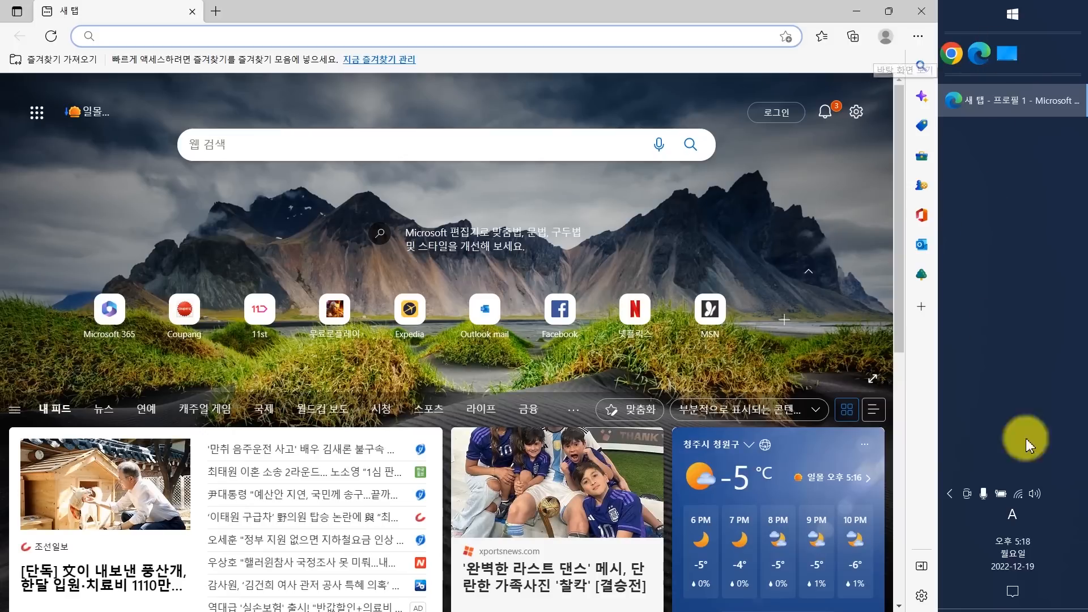
# - Show the desktop, open Microsoft Edge from its desktop shortcut, and show the desktop again
pyautogui.click(1031, 606)
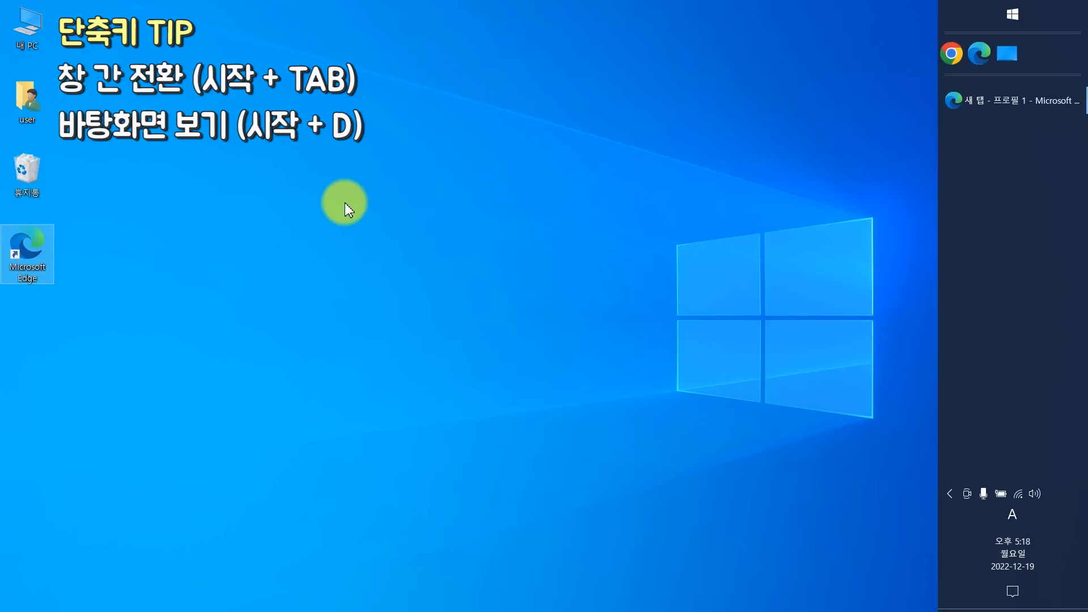
pyautogui.press('Return')
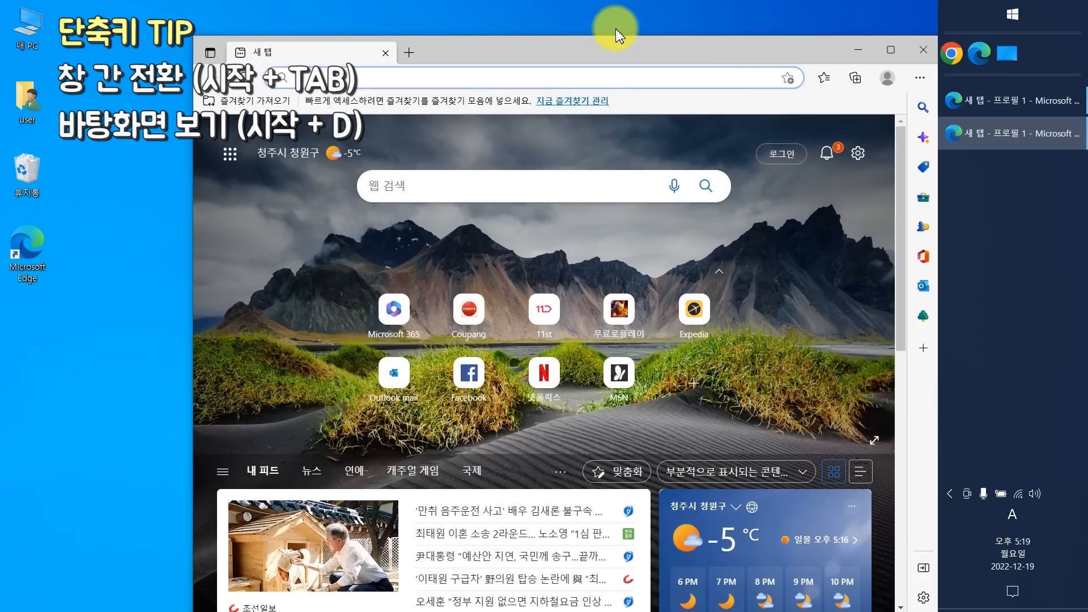
pyautogui.press('super+d')
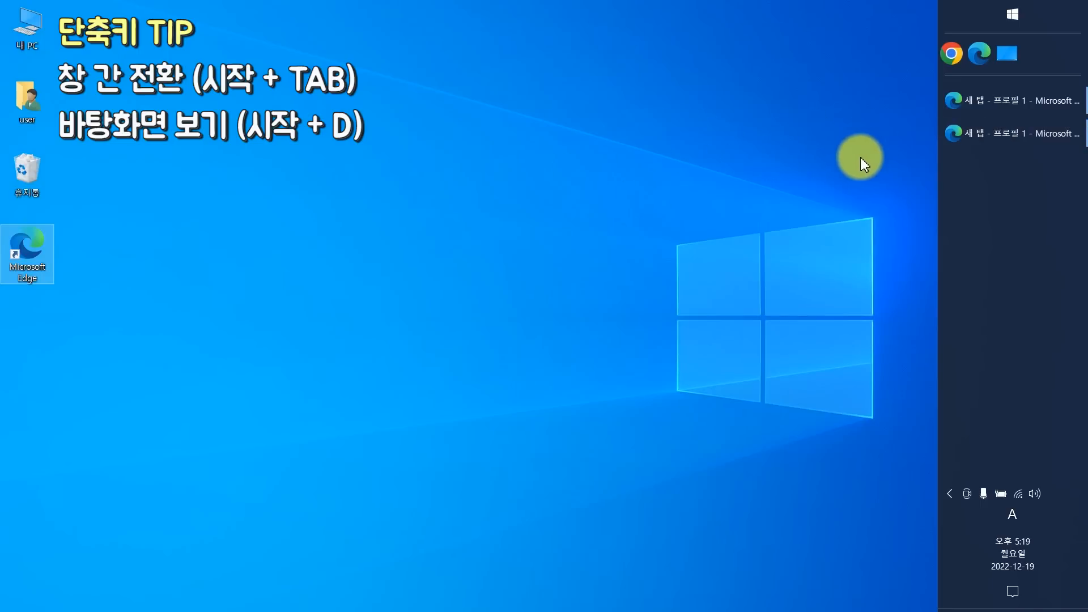
# - Delete the 바탕 화면 보기 shortcut from the Quick Launch toolbar
pyautogui.rightClick(1011, 56)
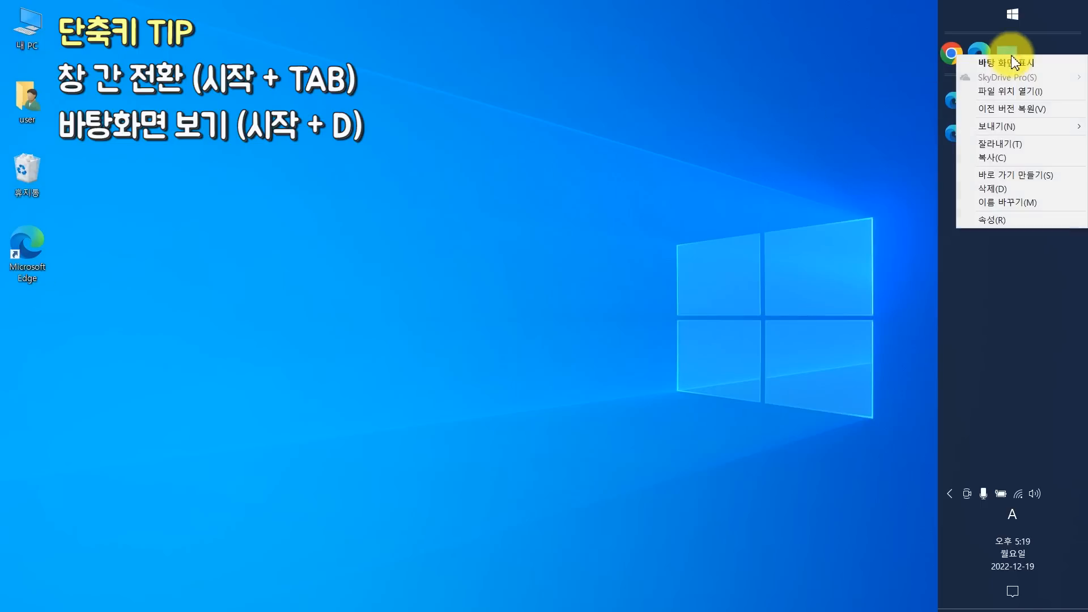
pyautogui.click(1048, 190)
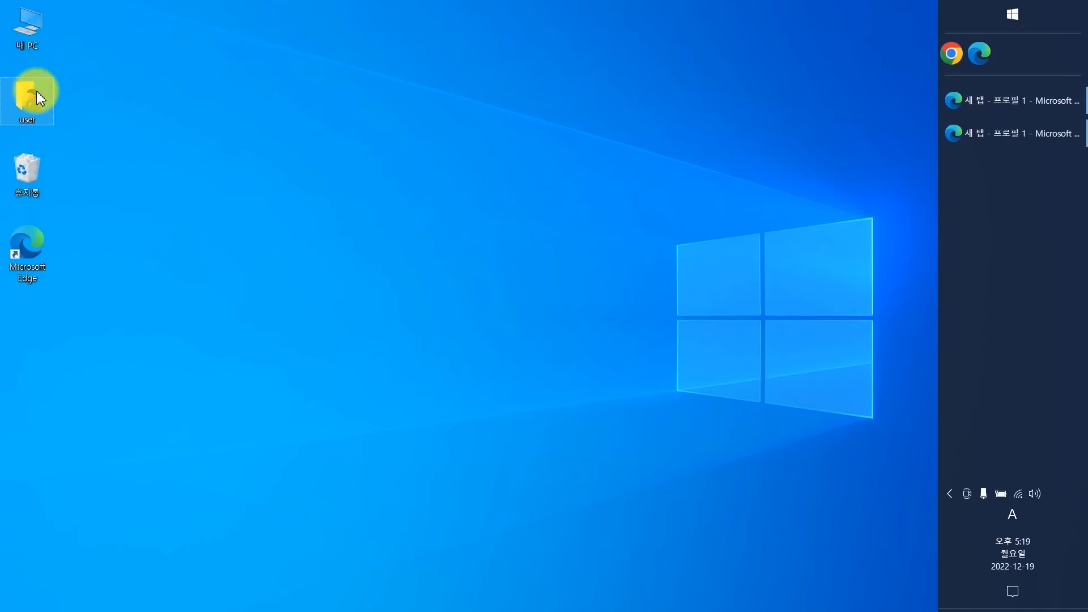
# - Add the 내 PC and user folder desktop icons to Quick Launch, and reorder by moving 내 PC and Microsoft Edge to the row's end
pyautogui.moveTo(26, 42); pyautogui.dragTo(1023, 62)
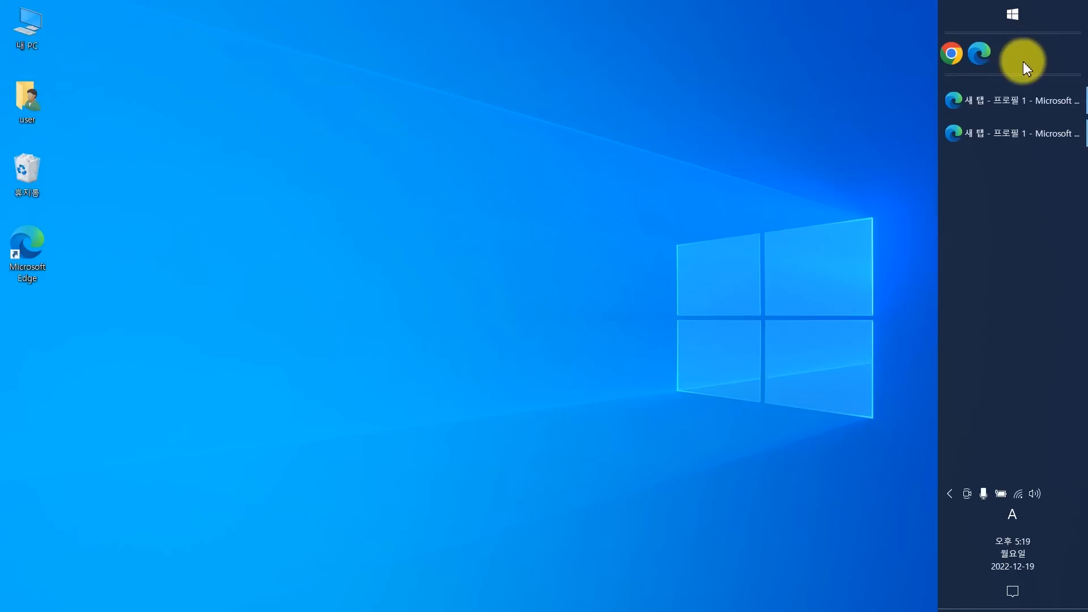
pyautogui.moveTo(29, 98); pyautogui.dragTo(1022, 67)
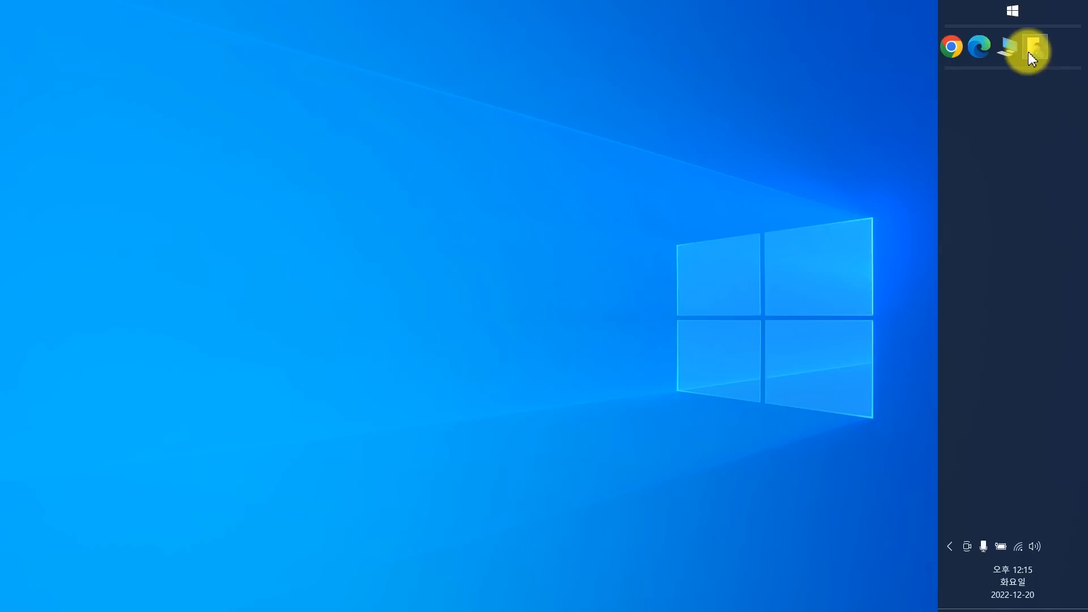
pyautogui.moveTo(1008, 53); pyautogui.dragTo(1070, 53)
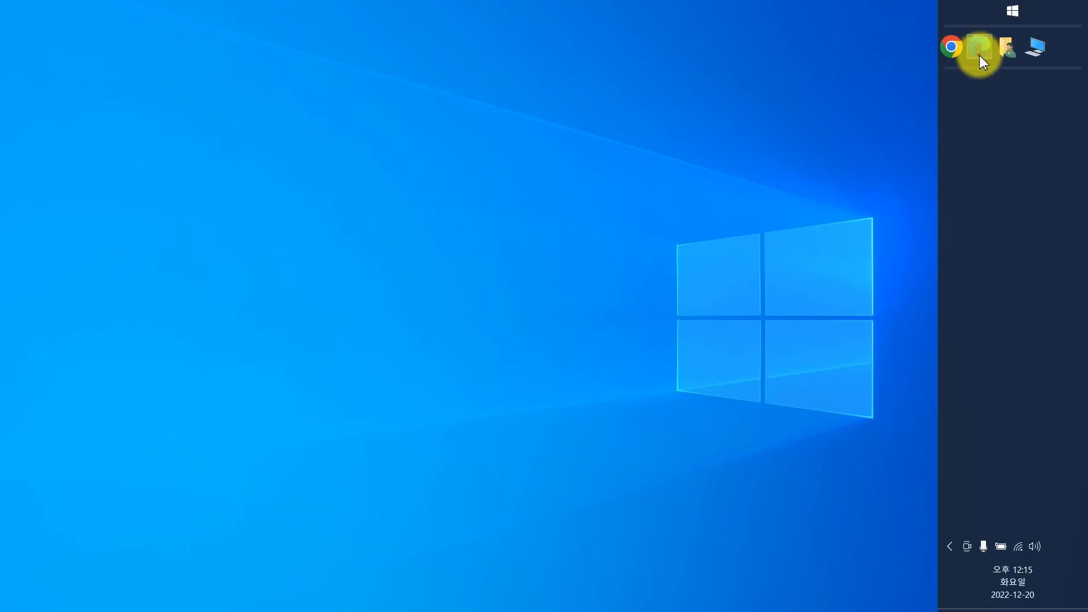
pyautogui.moveTo(979, 55); pyautogui.dragTo(1069, 54)
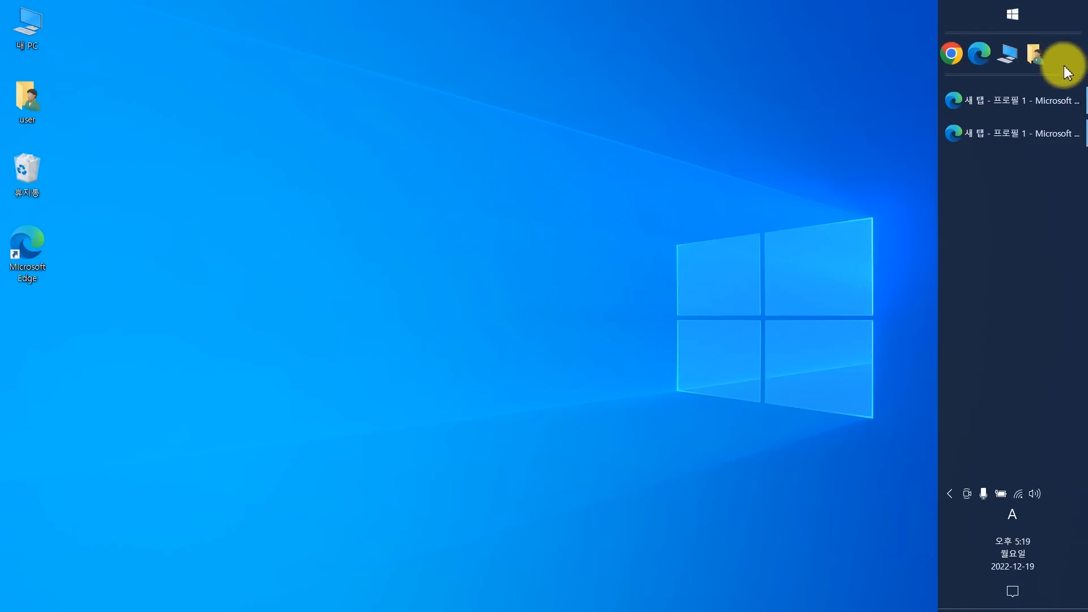
# - Open the taskbar settings (작업 표시줄 설정) and turn on 작업 표시줄 잠금
pyautogui.rightClick(1002, 191)
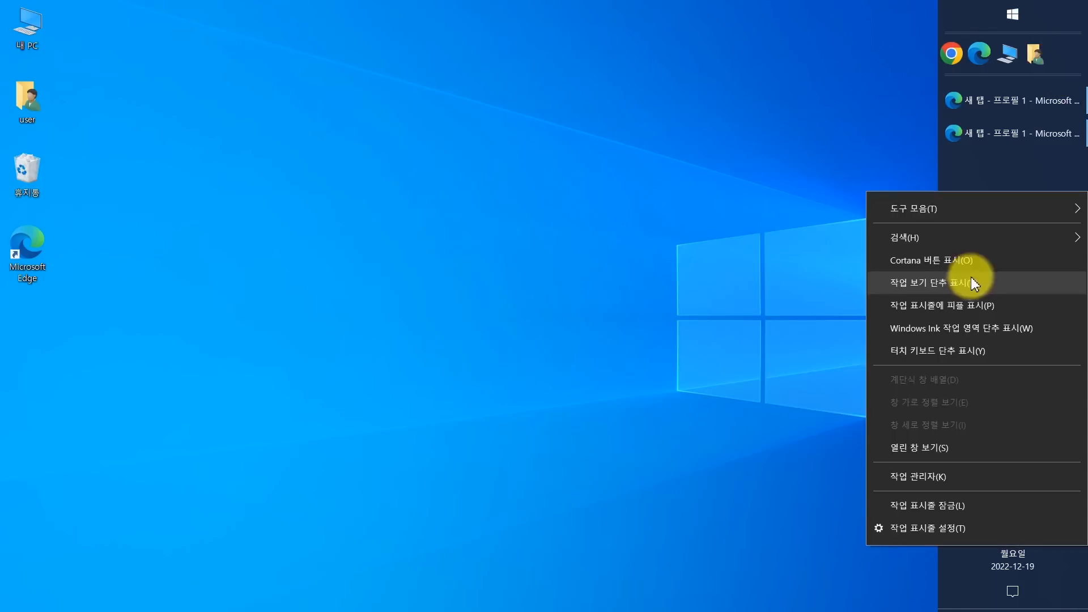
pyautogui.click(965, 533)
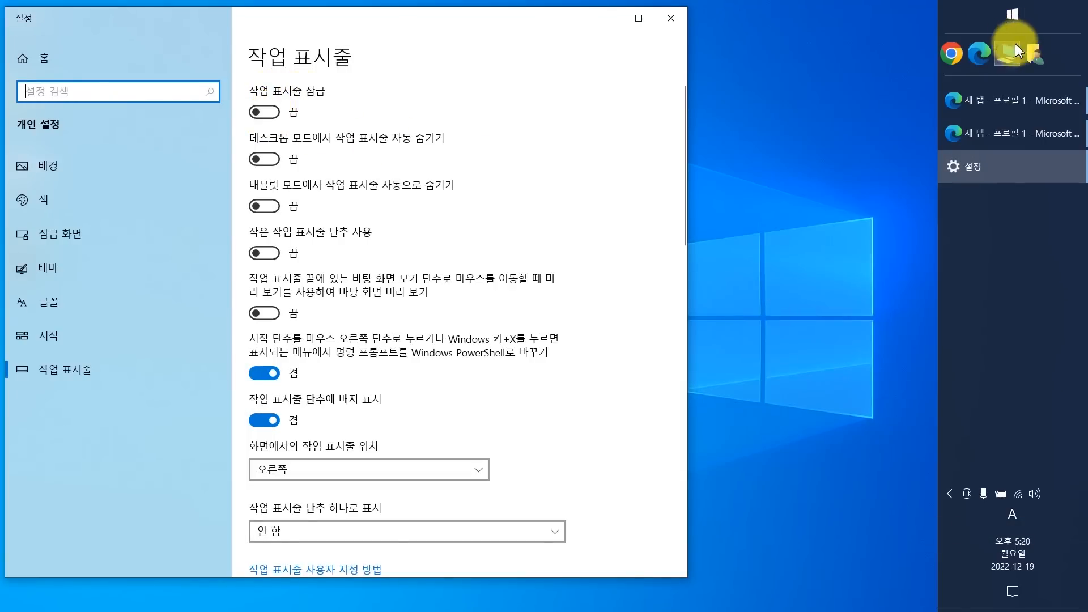
pyautogui.click(266, 113)
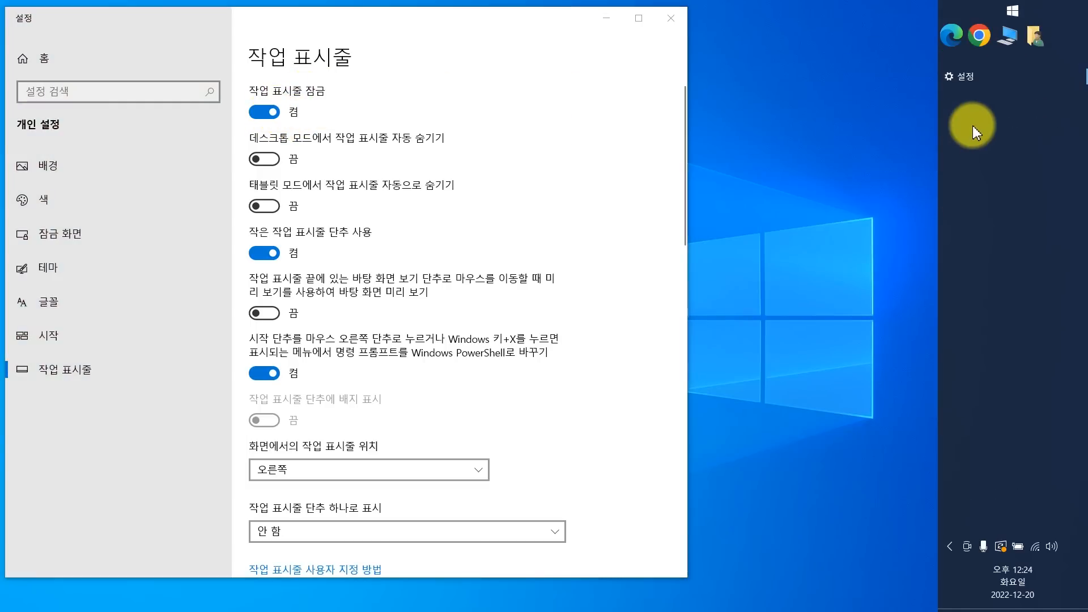
# - Unlock the taskbar again by turning off 작업 표시줄 잠금
pyautogui.rightClick(973, 125)
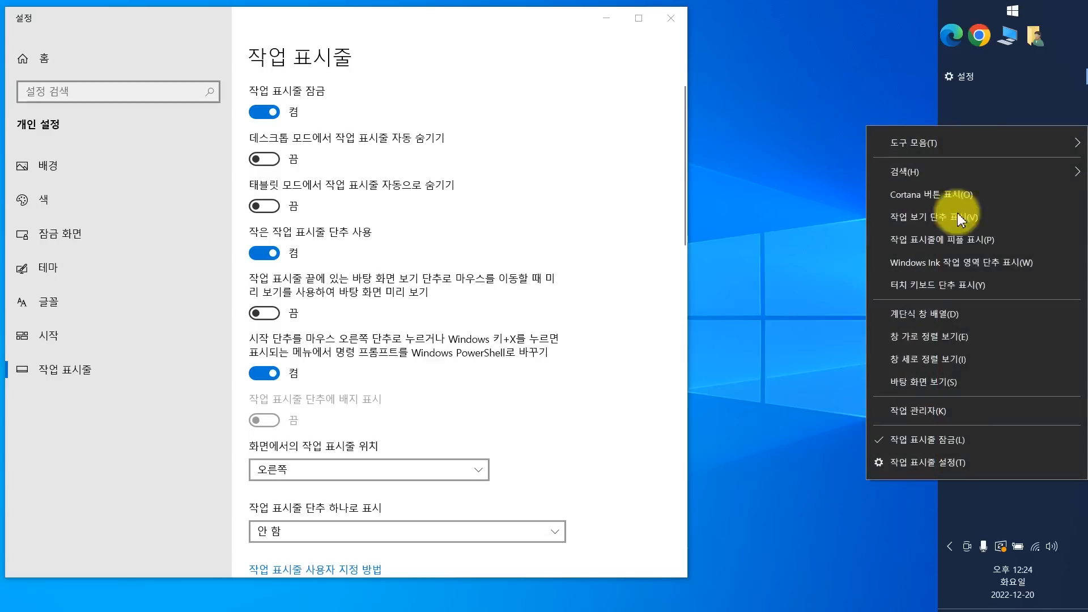
pyautogui.click(972, 433)
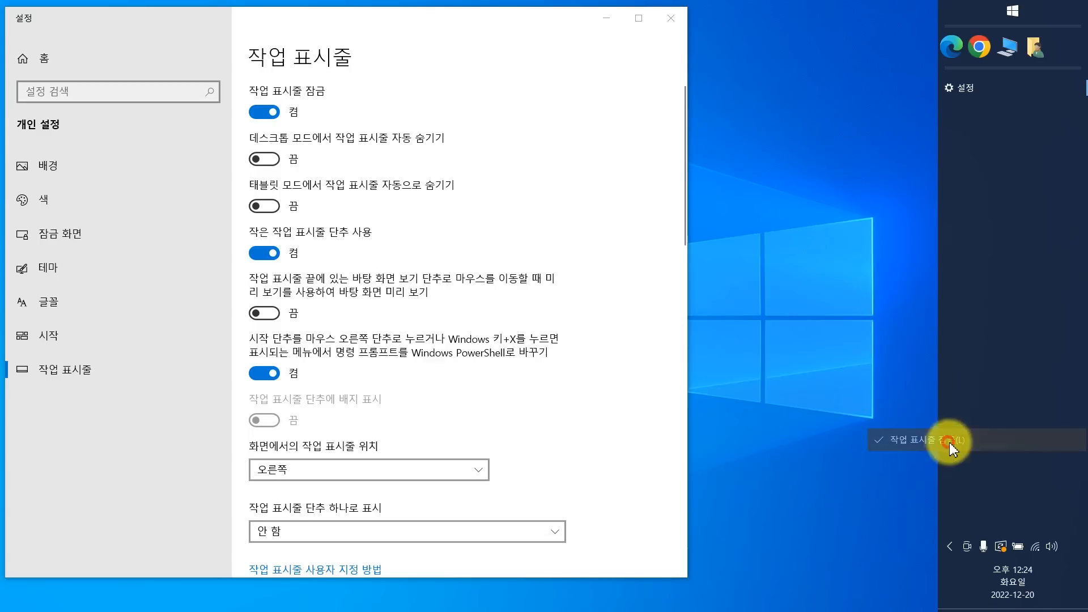
# - Lock the taskbar again by turning on 작업 표시줄 잠금
pyautogui.rightClick(982, 185)
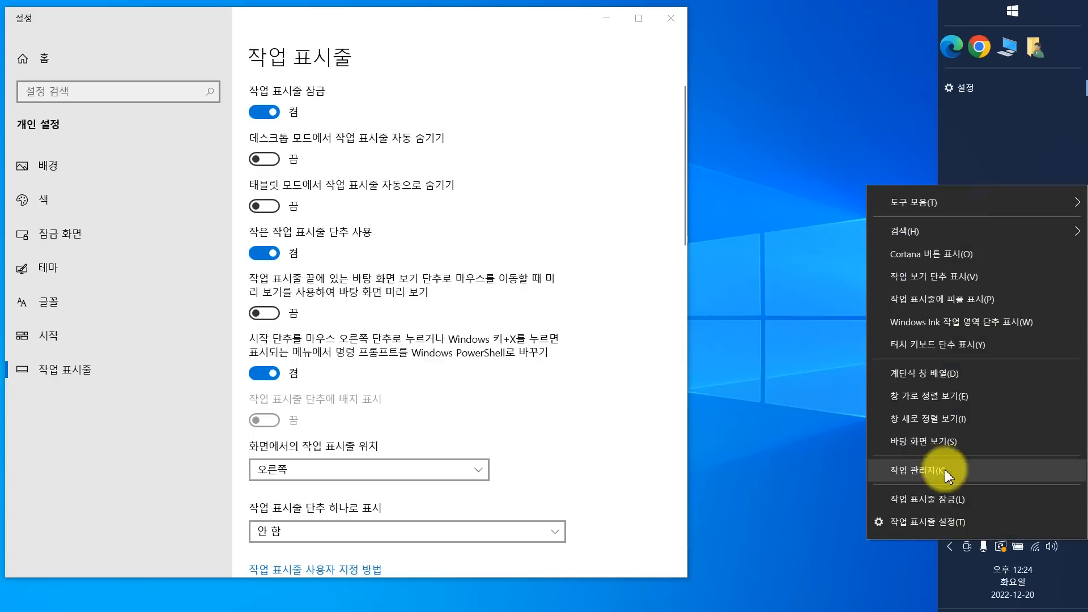
pyautogui.click(962, 499)
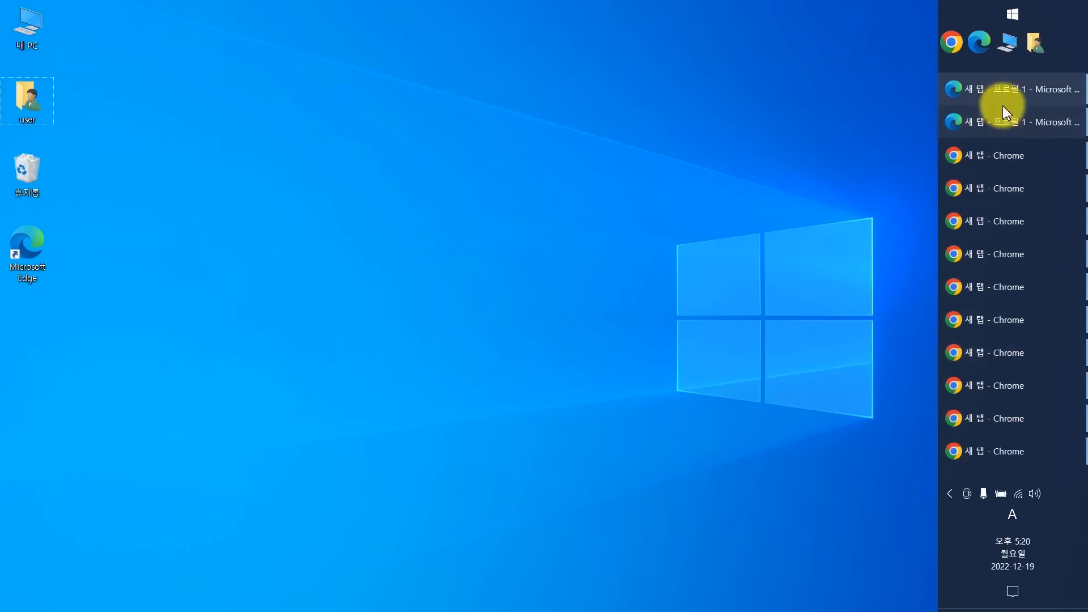
# - Turn on 작은 작업 표시줄 단추 사용 in the taskbar settings and minimize the settings window
pyautogui.moveTo(1003, 176)
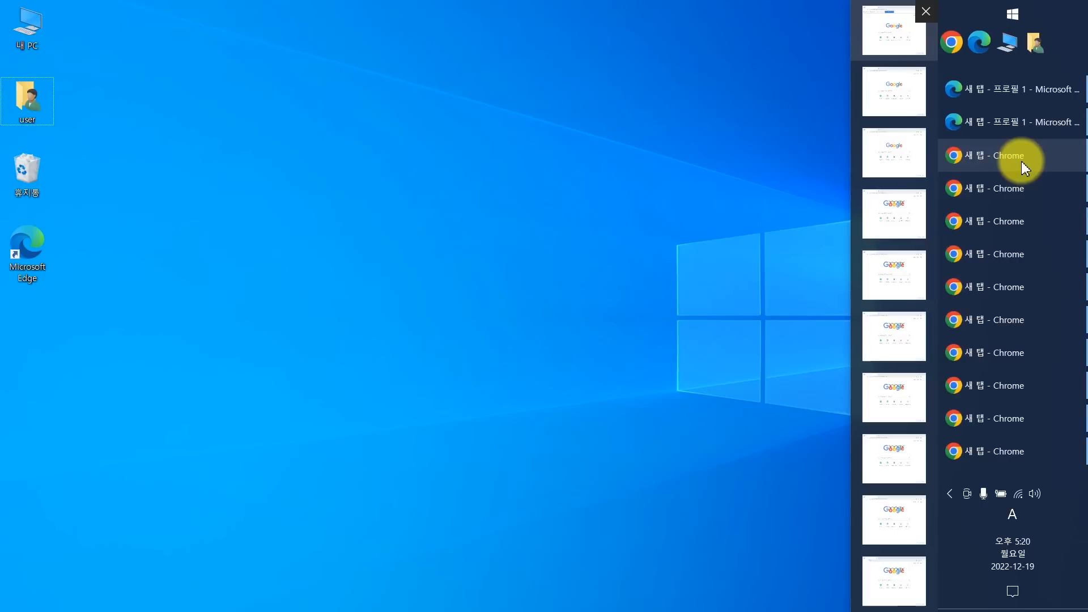
pyautogui.rightClick(1070, 46)
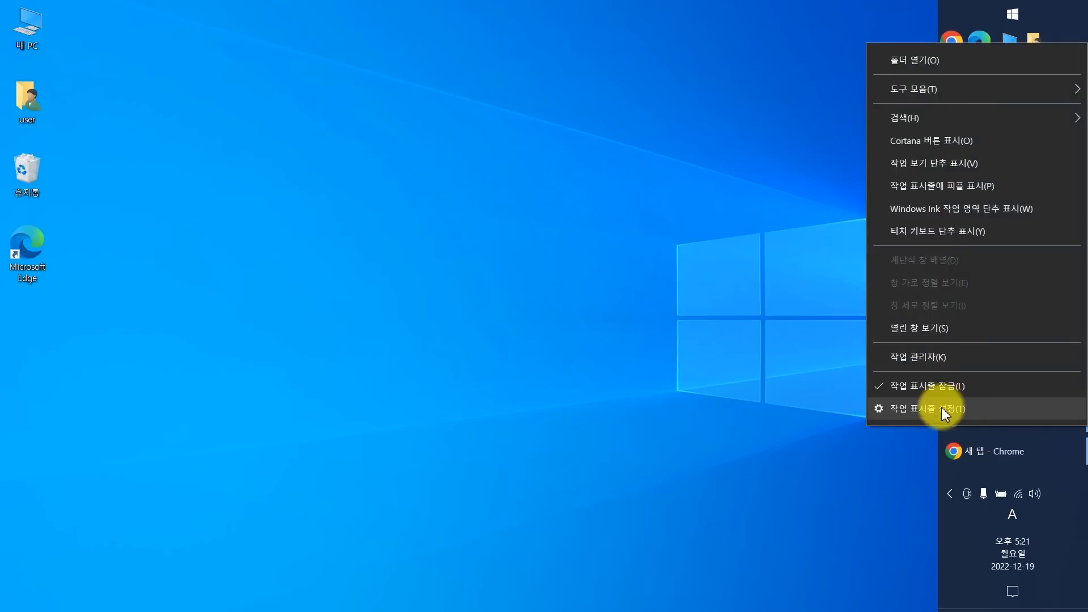
pyautogui.click(938, 410)
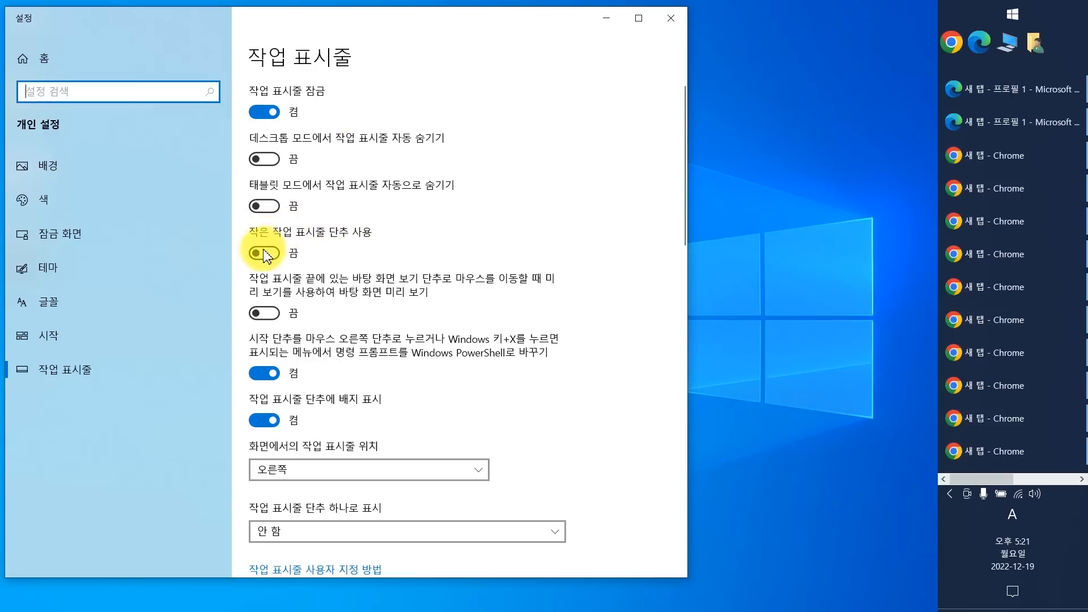
pyautogui.click(265, 254)
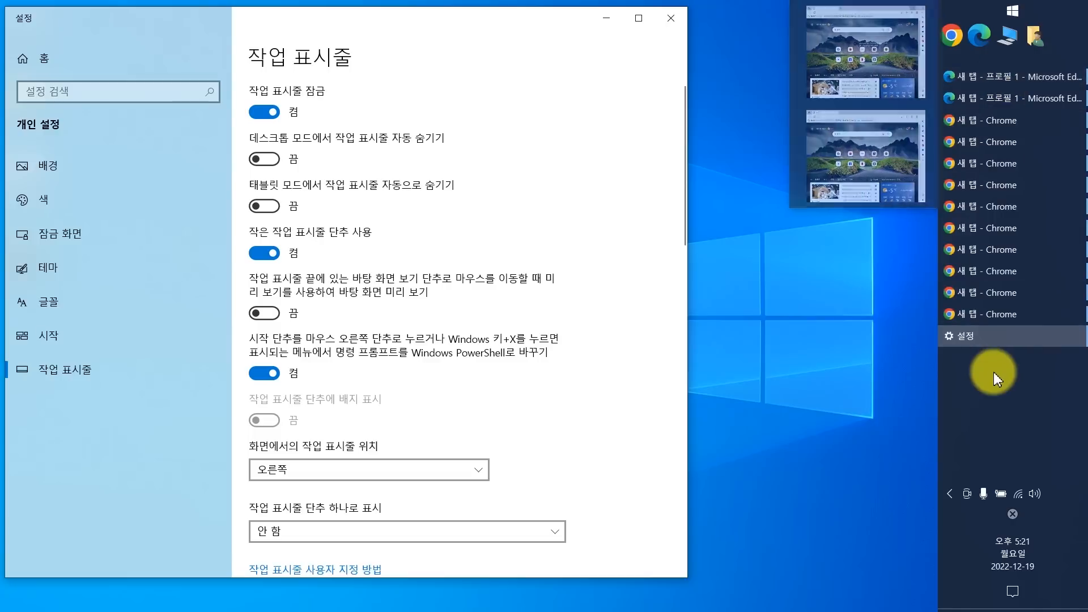
pyautogui.click(992, 336)
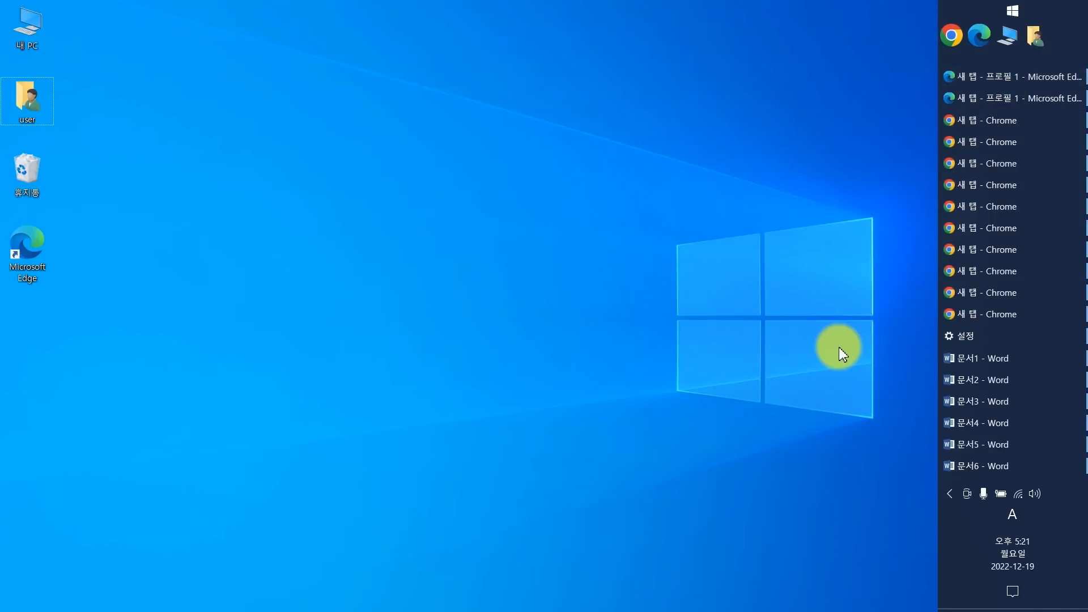
# - Open and dismiss the notification center (알림 센터) twice, first from the taskbar and a second time without using its taskbar icon
pyautogui.click(1023, 593)
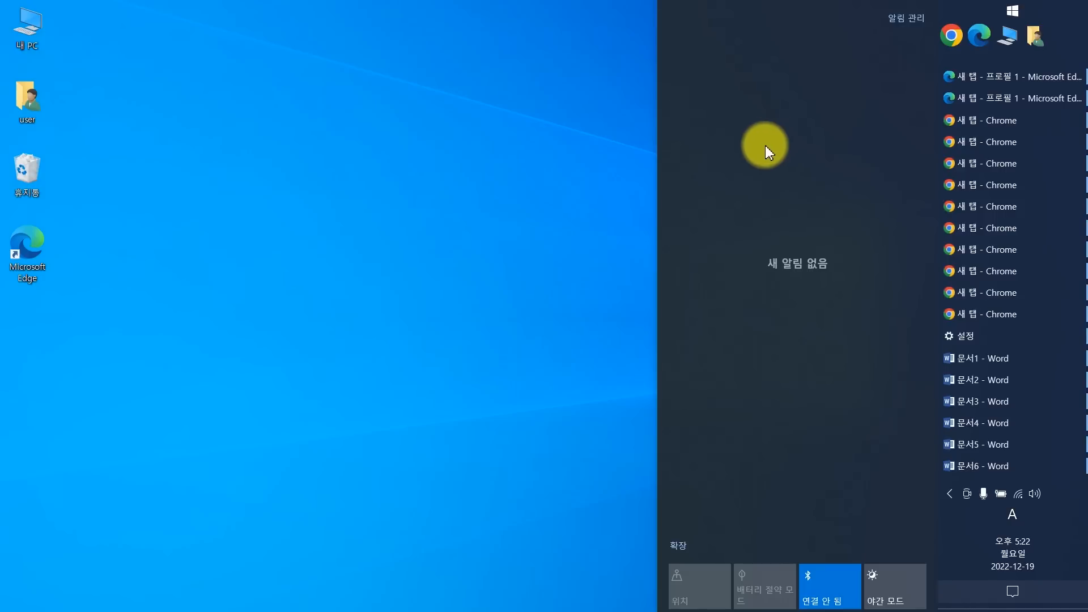
pyautogui.click(1038, 593)
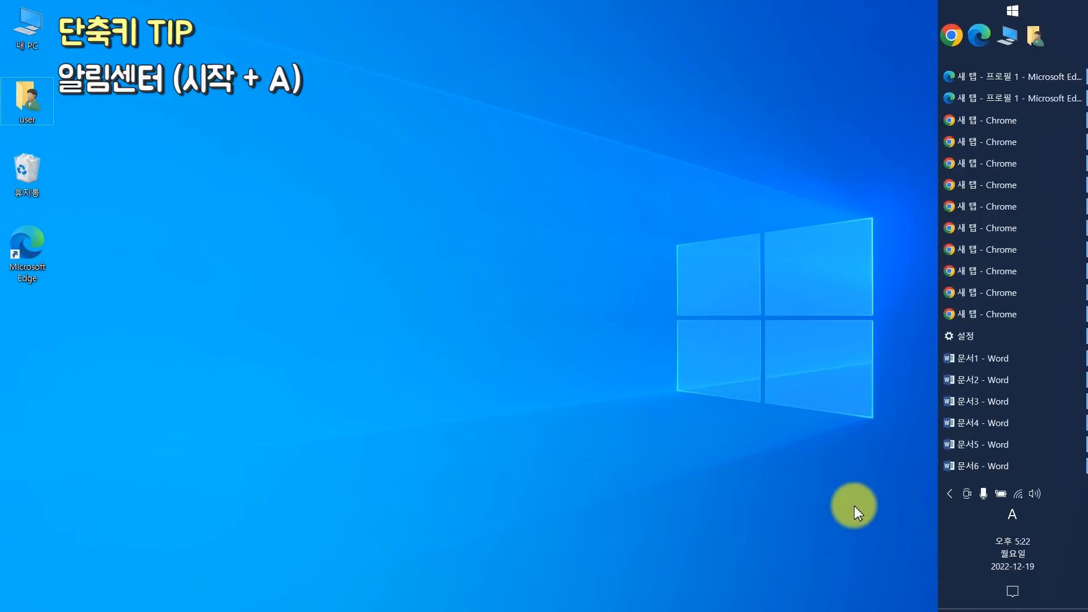
pyautogui.press('super+a')
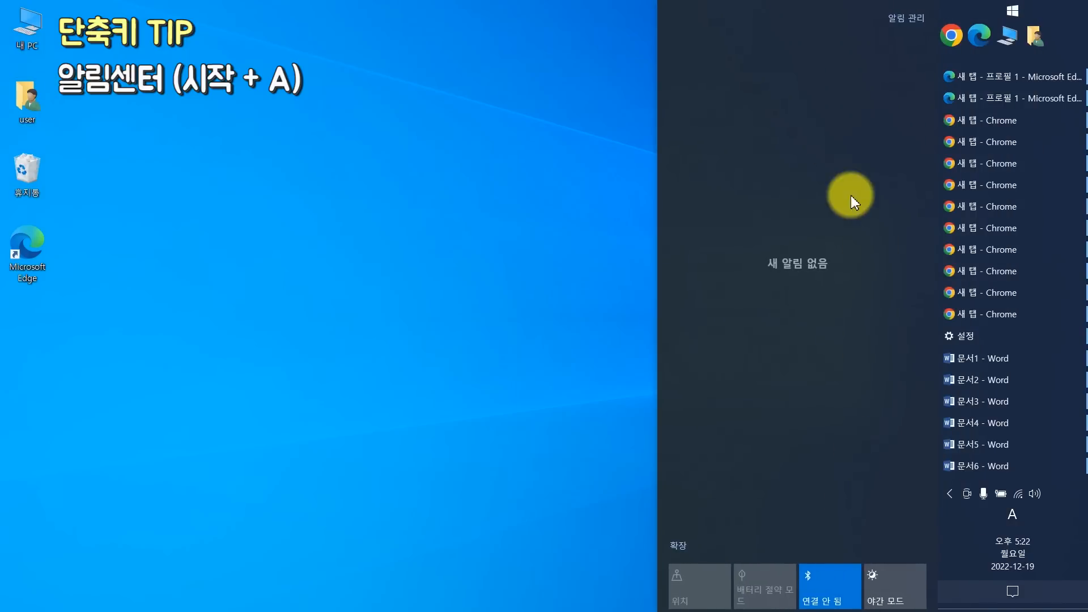
pyautogui.click(556, 285)
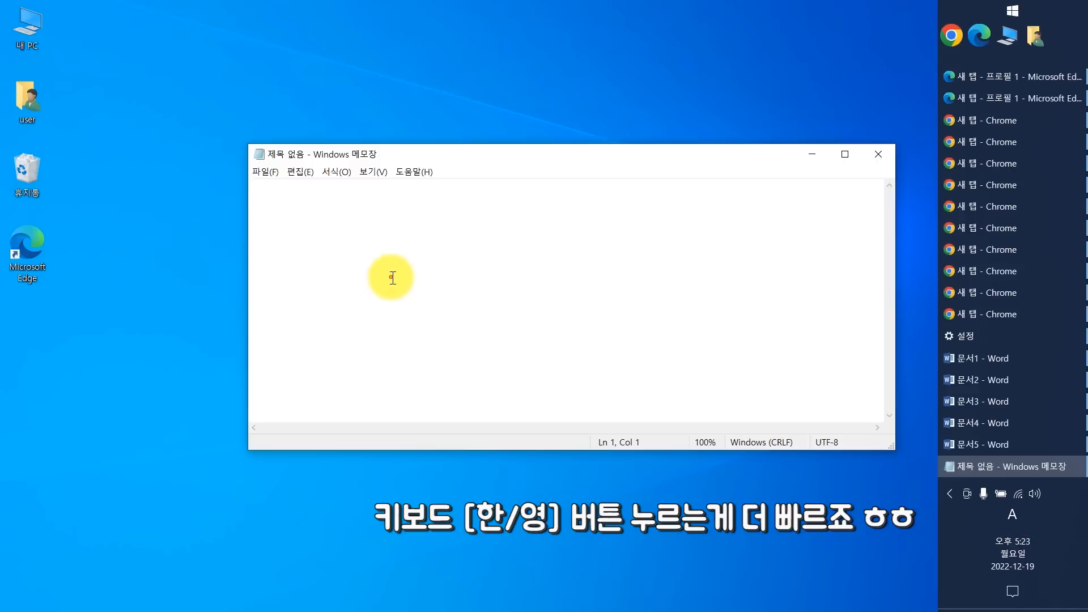
# - Enter "asdasdasd", "ㅁㅁㄴㅇㅁㄴㅇ ㅁㄴㅇㅁㅇㅁㄴ" and "asdasdas" in Notepad, switching the input language between English and Korean
pyautogui.write('asdasdasdㅁ')
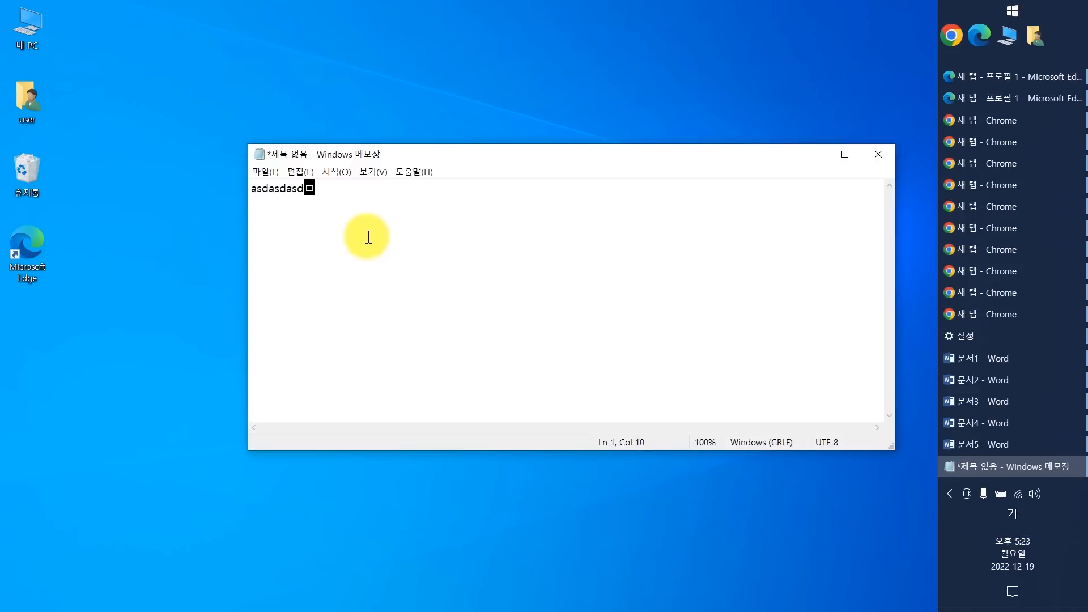
pyautogui.write('ㅁㄴㅇㅁㄴㅇ ㅁㄴㅇㅁㅇㅁㄴ')
pyautogui.press('Hangul')
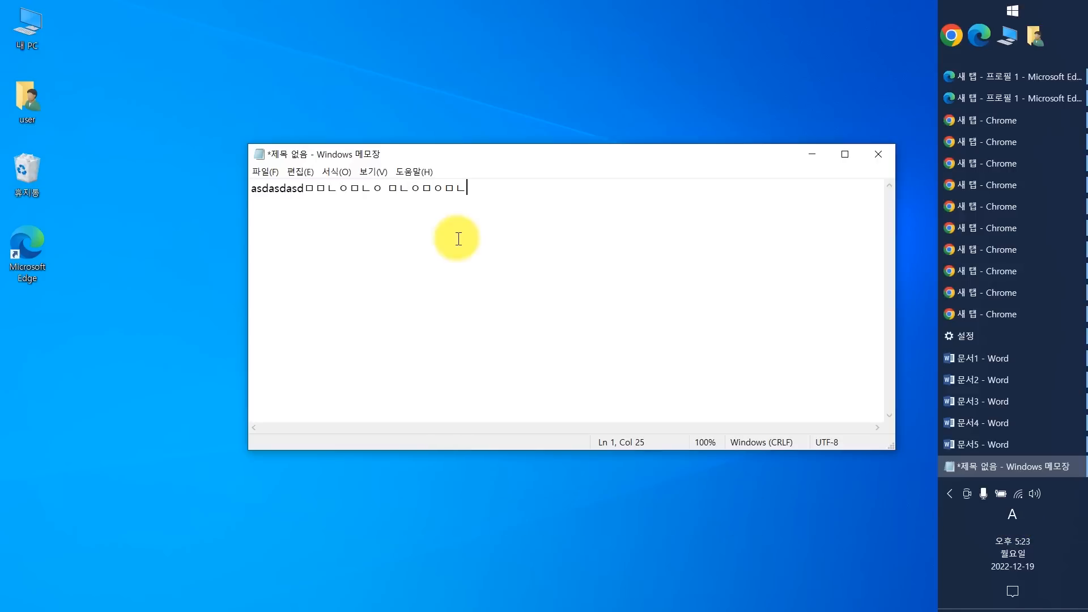
pyautogui.write('asdasdas')
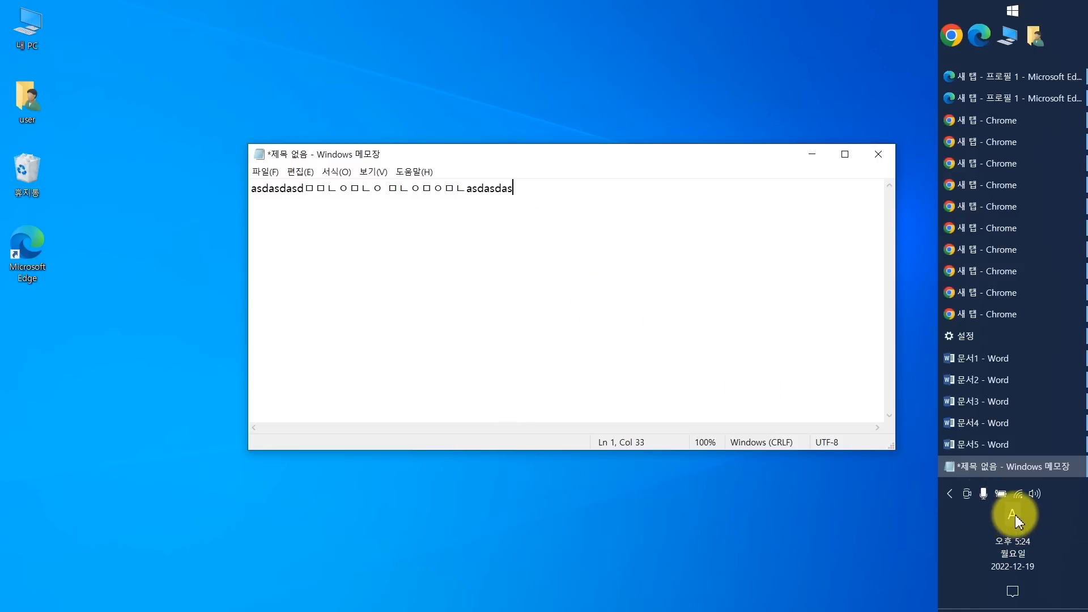
# - Turn off the 입력 표시기 and 알림 센터 system icons in the taskbar settings and close the settings window
pyautogui.click(954, 512)
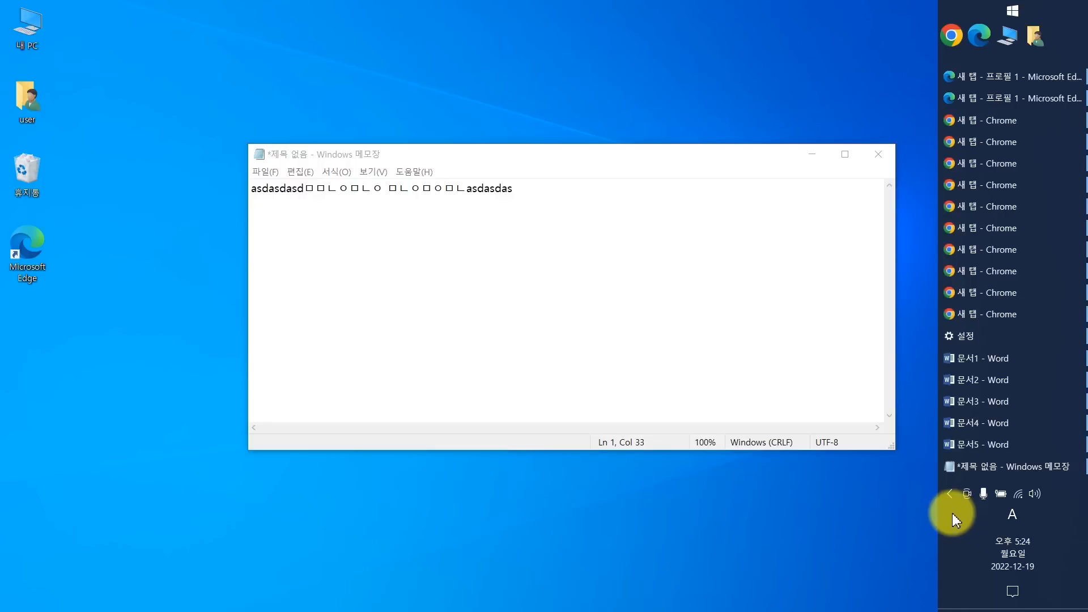
pyautogui.rightClick(953, 512)
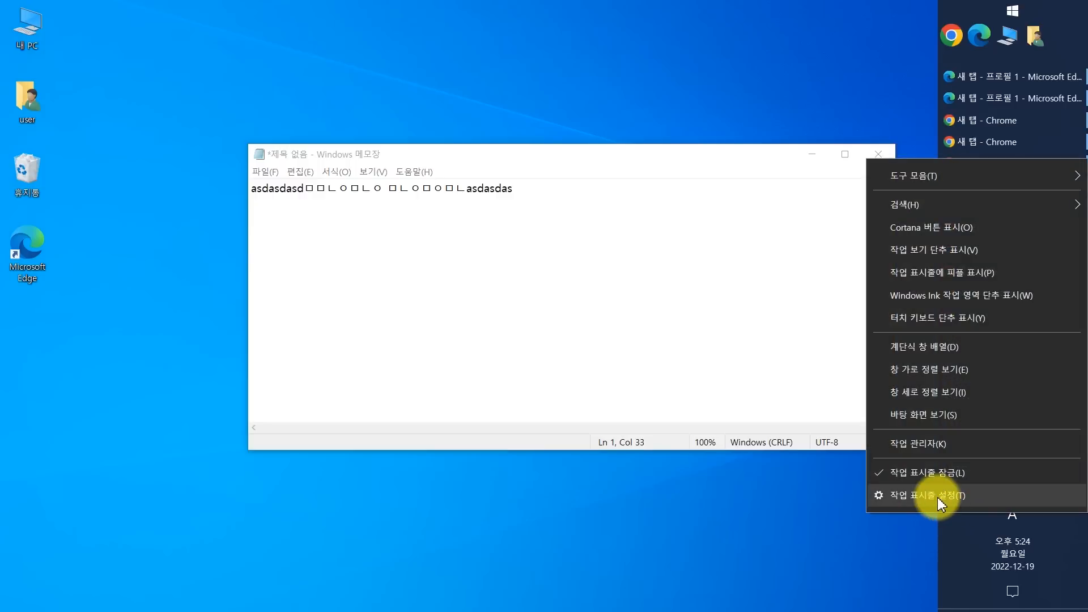
pyautogui.click(937, 498)
pyautogui.scroll(-2, 552, 332)
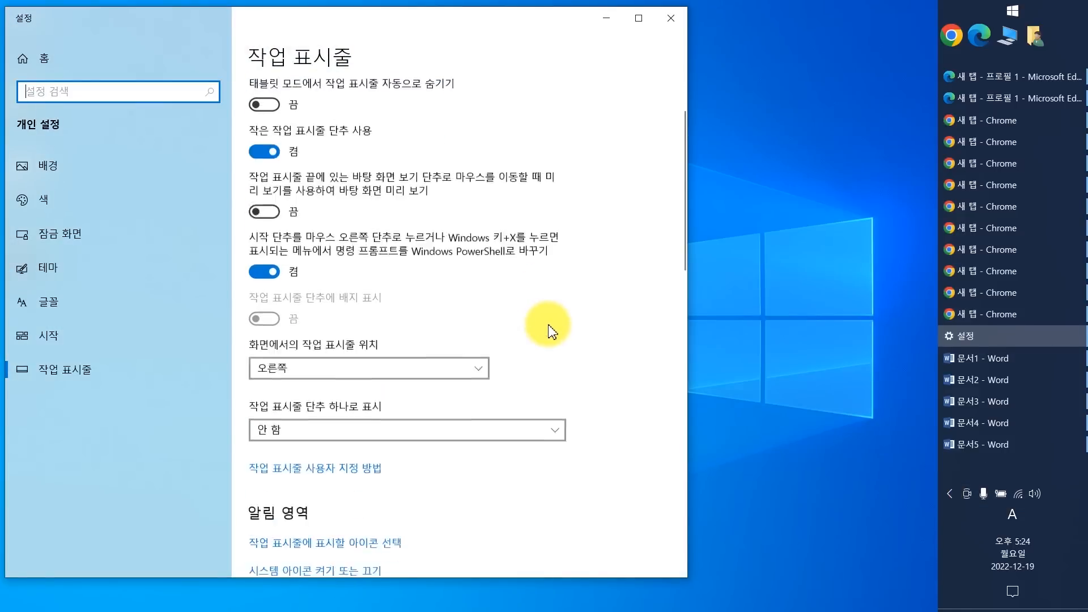
pyautogui.scroll(-4, 550, 330)
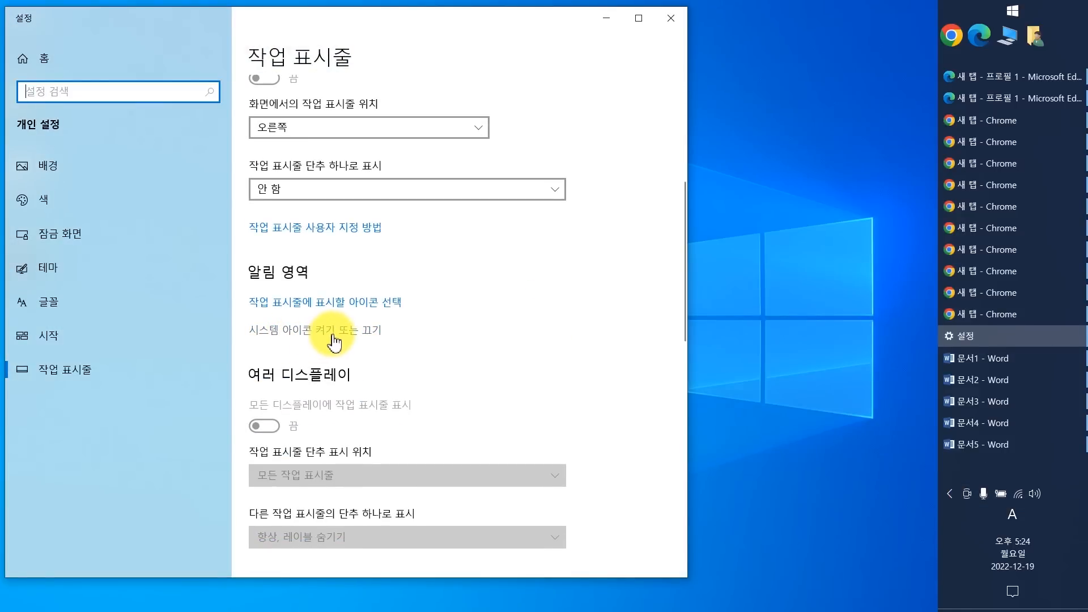
pyautogui.click(361, 336)
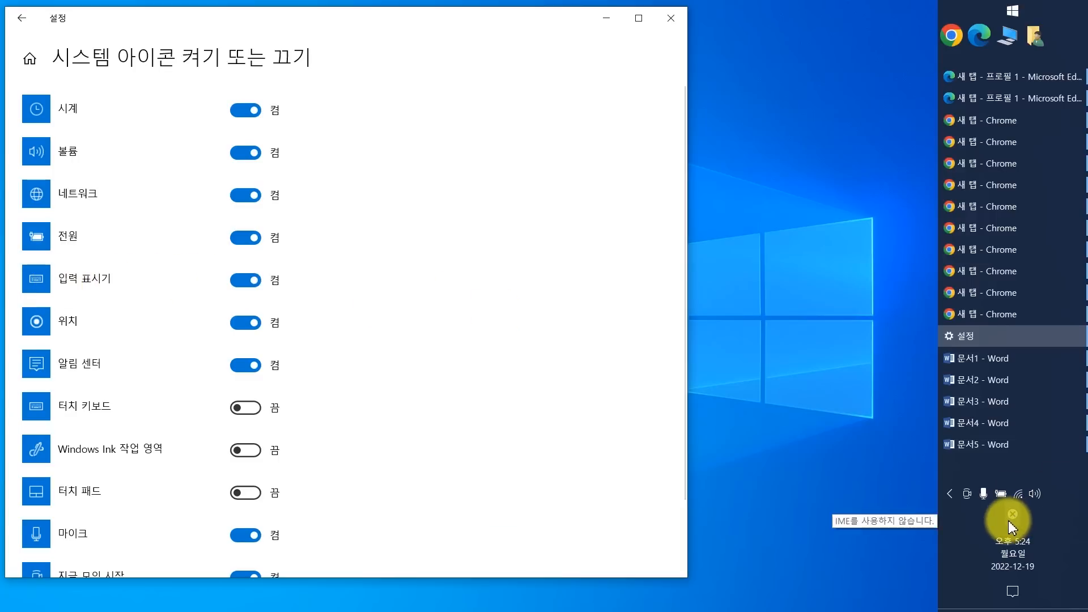
pyautogui.click(242, 288)
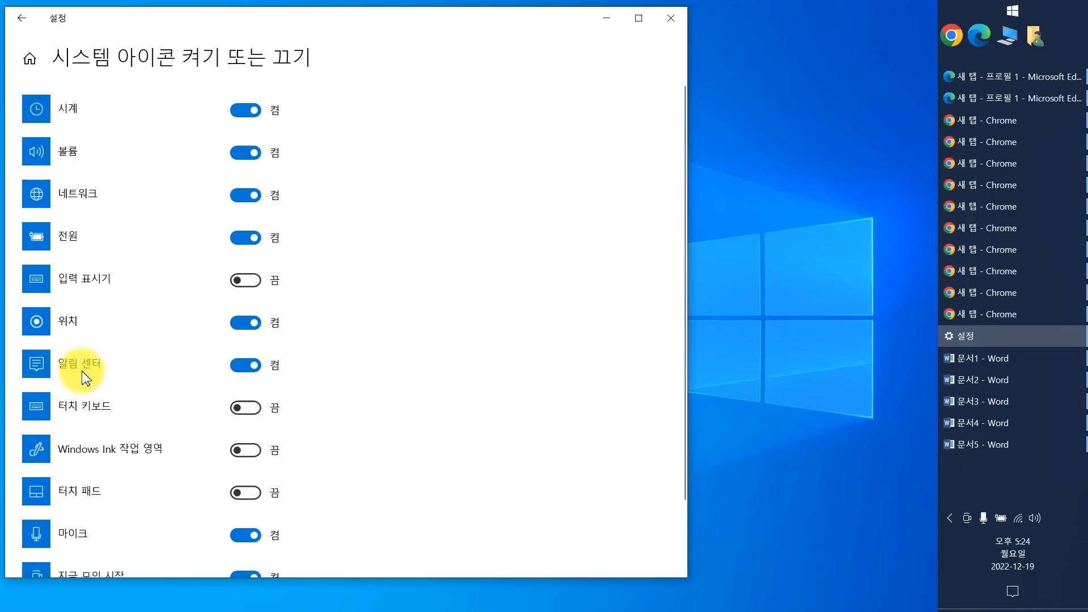
pyautogui.click(248, 367)
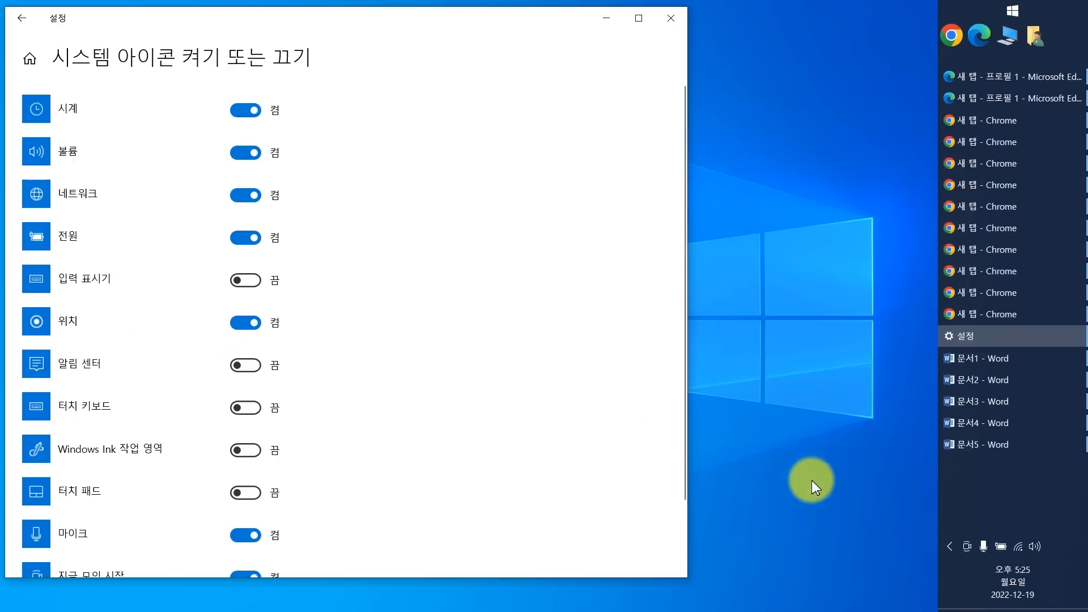
pyautogui.hotkey('alt', 'F4')
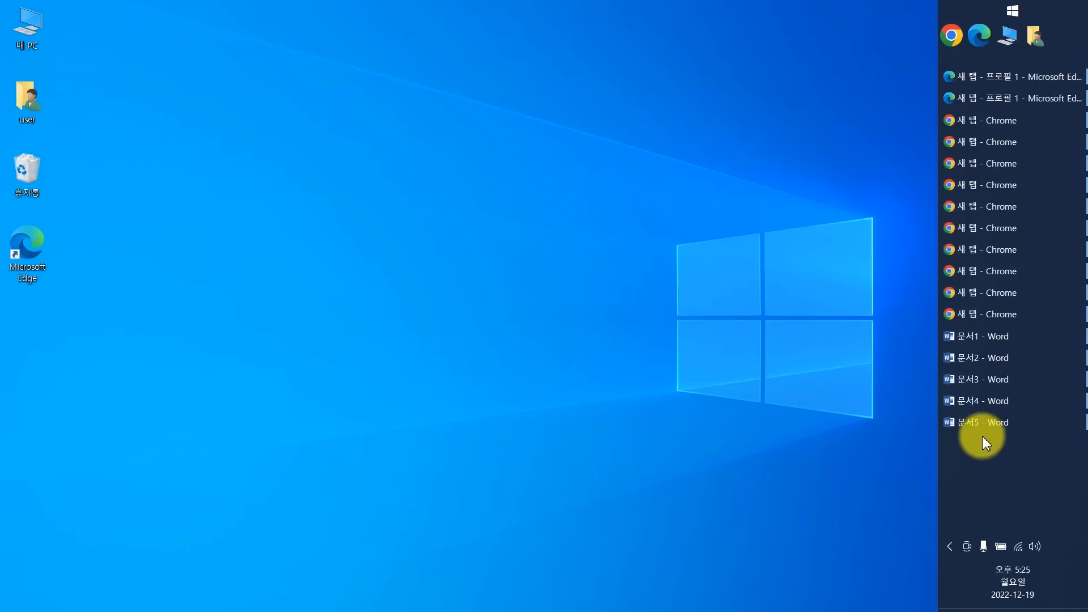
pyautogui.moveTo(981, 426)
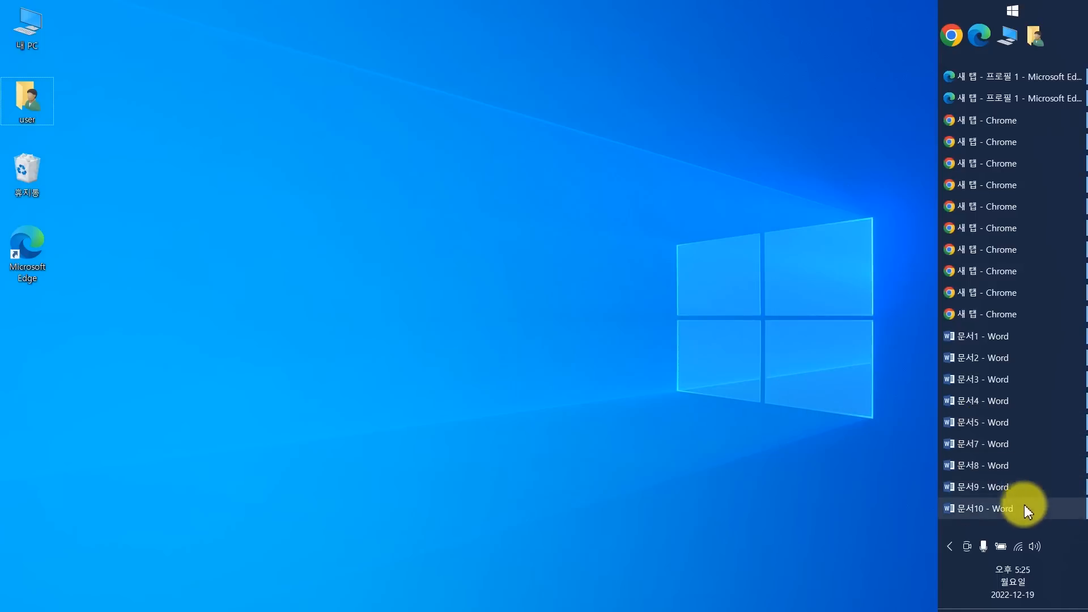